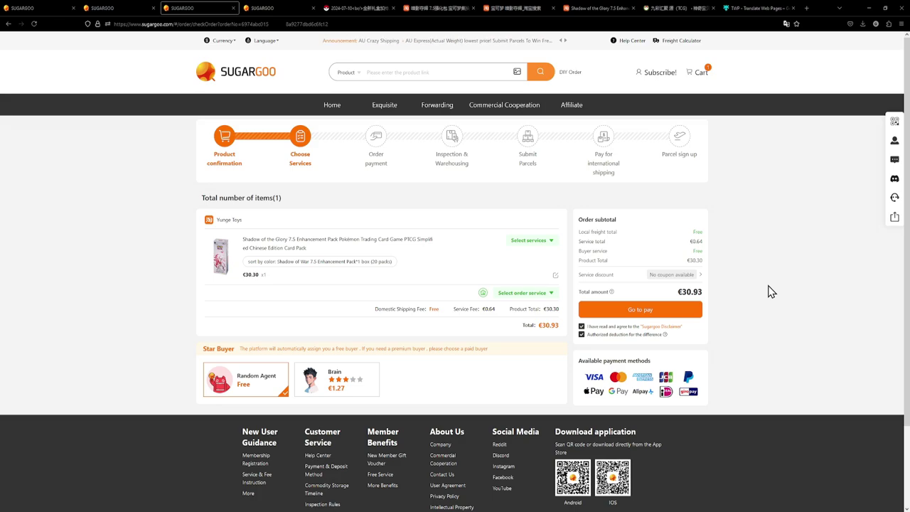
Step: Review the optional services for the Shadow of the Glory 7.5 card pack and confirm the selection with standard inspection
{"action": "left_click", "coordinate": [526, 241]}
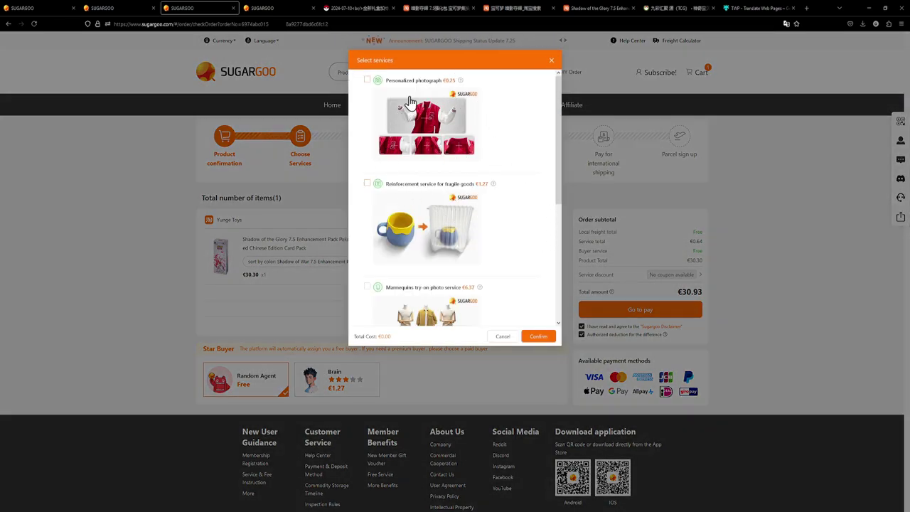
{"action": "left_click", "coordinate": [549, 63]}
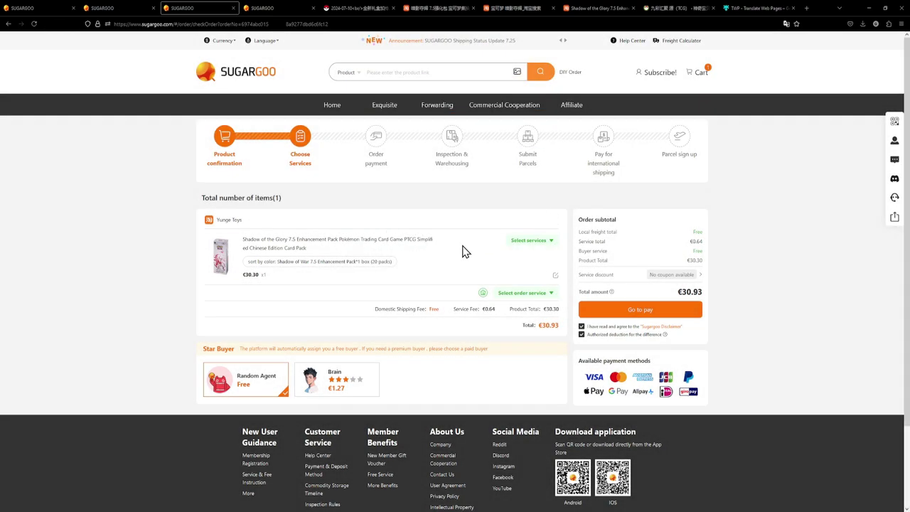
{"action": "left_click", "coordinate": [526, 242]}
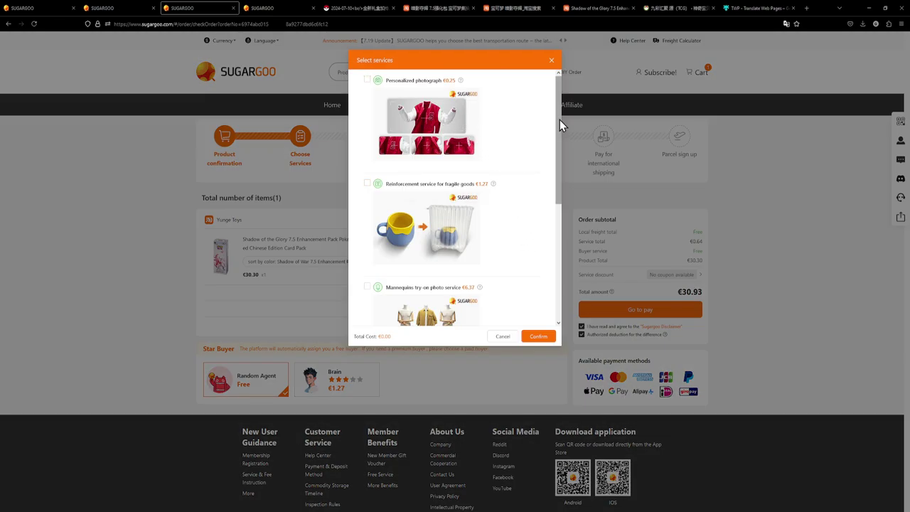
{"action": "left_click_drag", "start_coordinate": [559, 120], "coordinate": [575, 251]}
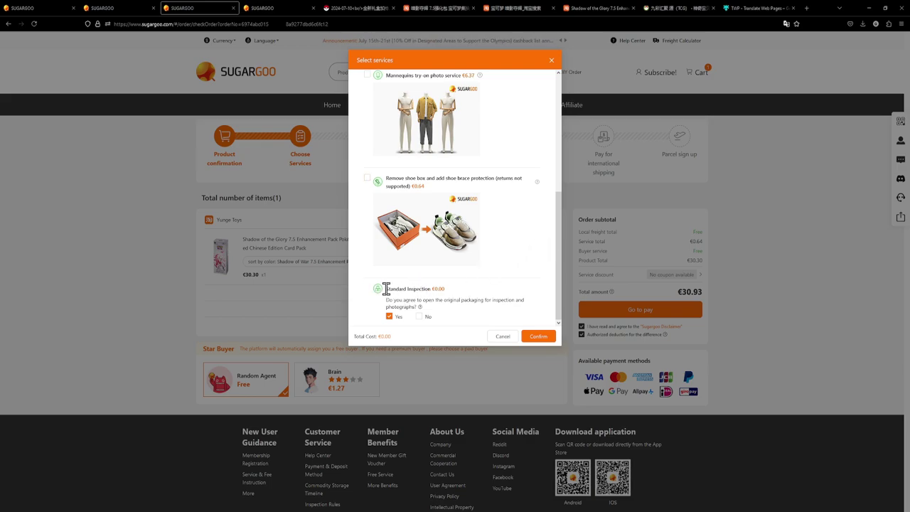
{"action": "left_click_drag", "start_coordinate": [386, 288], "coordinate": [431, 289]}
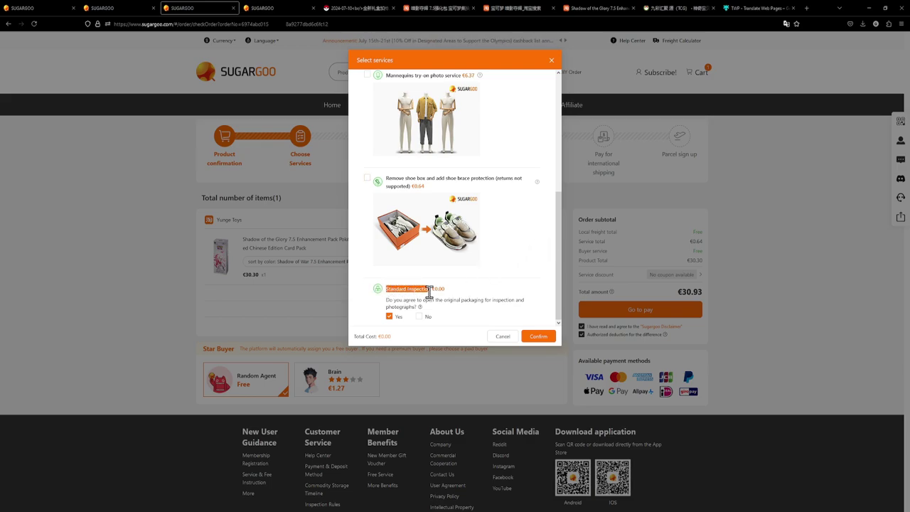
{"action": "left_click", "coordinate": [388, 316]}
{"action": "left_click", "coordinate": [441, 296]}
{"action": "left_click", "coordinate": [538, 336]}
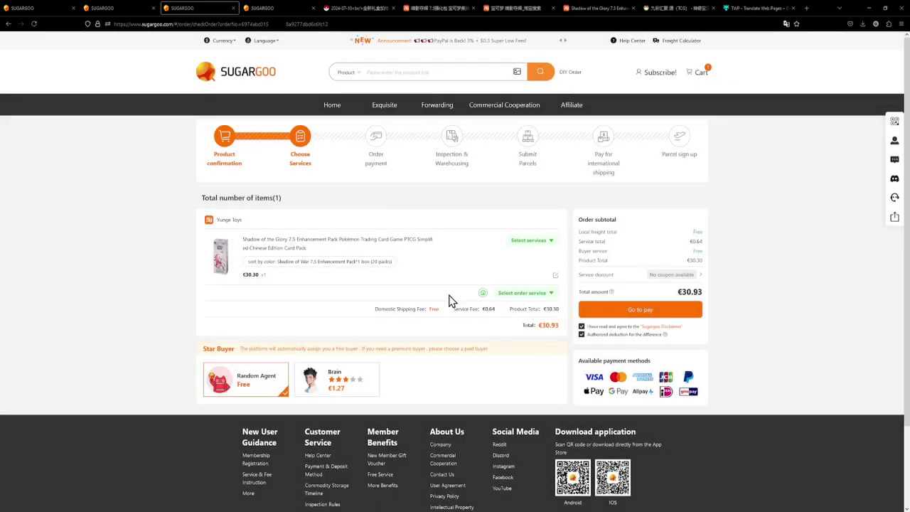
Step: Review the buyer options and proceed to payment for the order with the free Random Agent
{"action": "mouse_move", "coordinate": [255, 390]}
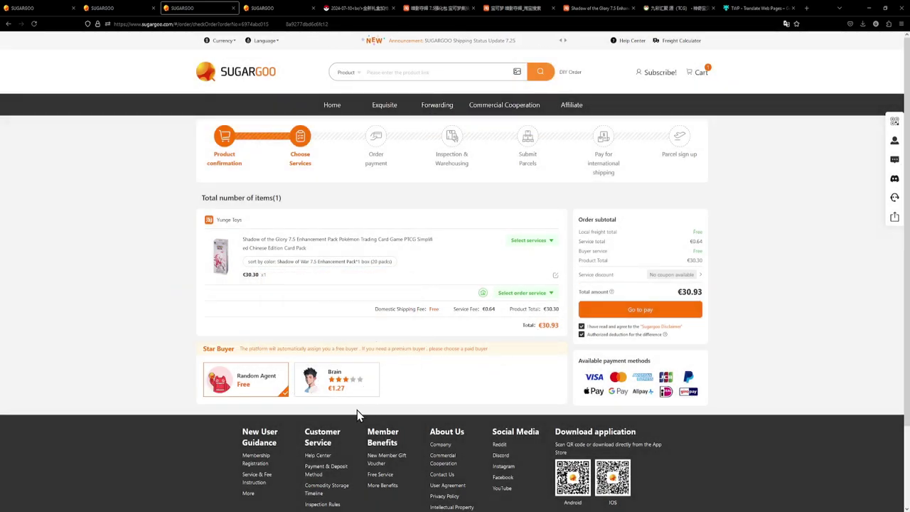
{"action": "mouse_move", "coordinate": [302, 394]}
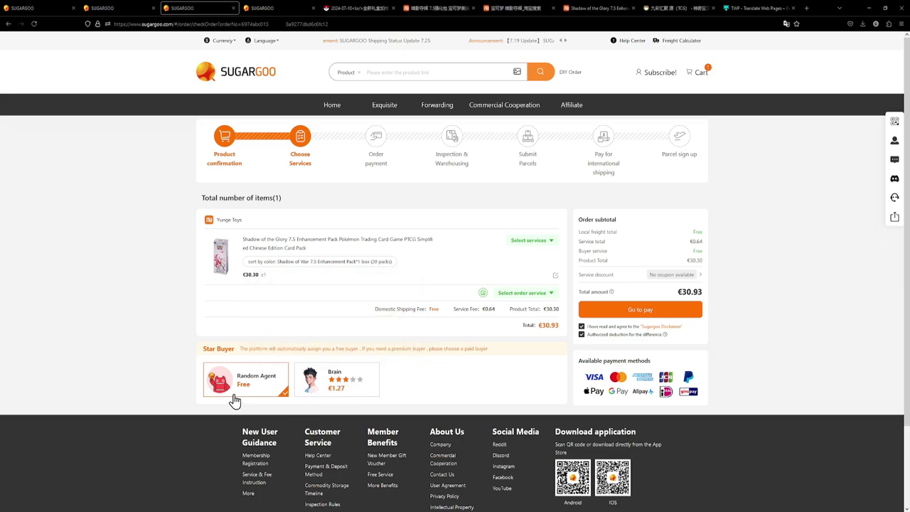
{"action": "mouse_move", "coordinate": [229, 395]}
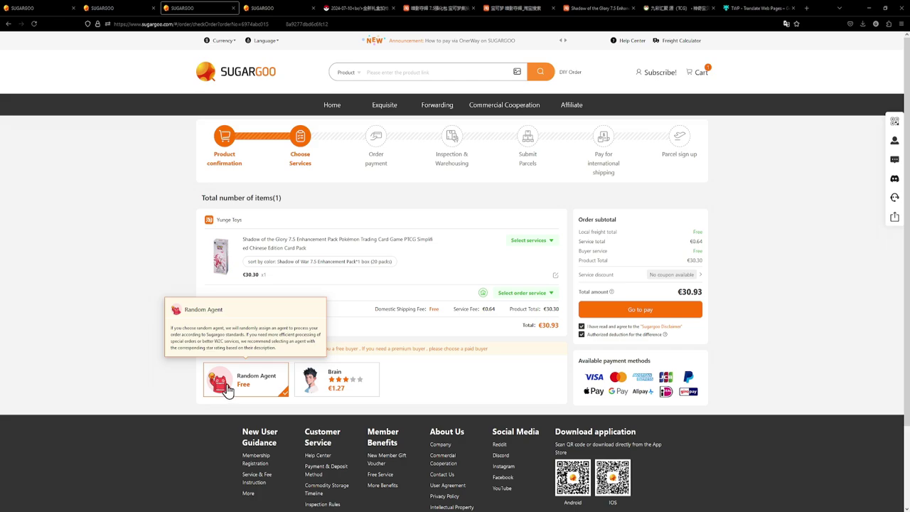
{"action": "left_click", "coordinate": [677, 310]}
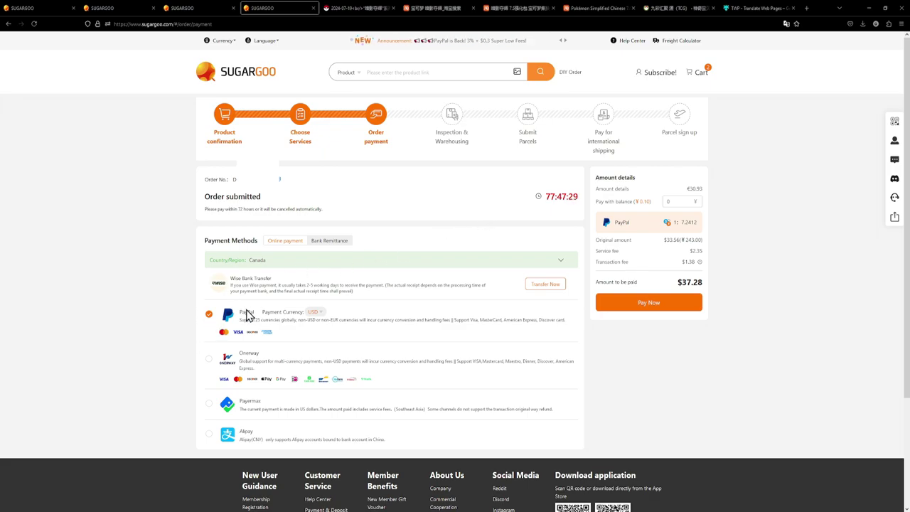
Step: Start a top-up of the account balance with a recharge amount of ¥500
{"action": "left_click", "coordinate": [198, 10]}
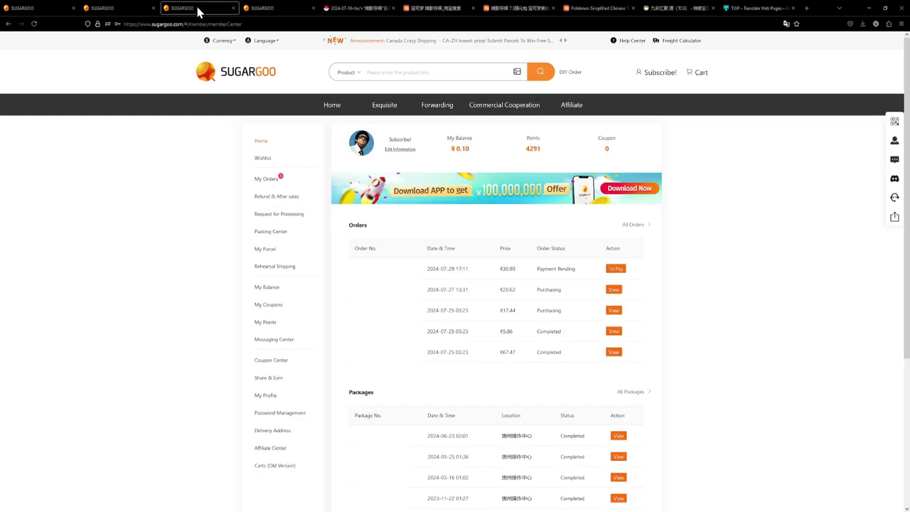
{"action": "left_click", "coordinate": [462, 152]}
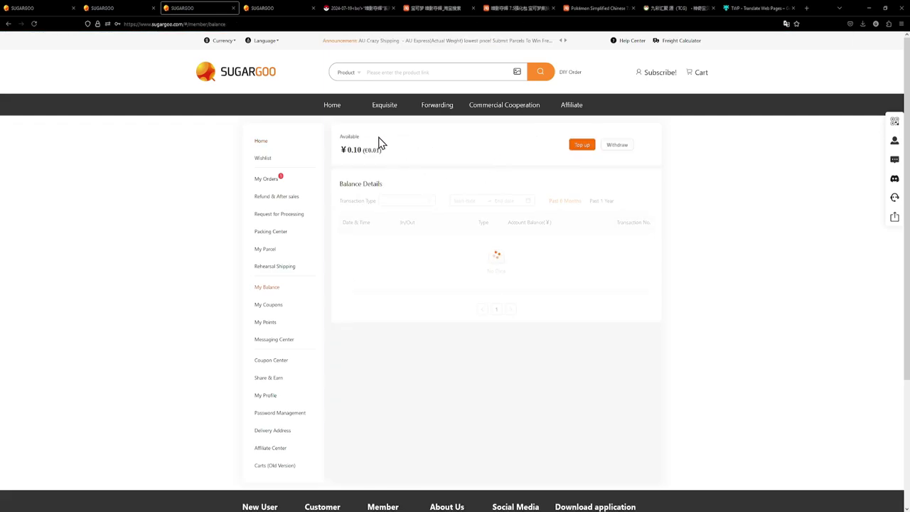
{"action": "left_click", "coordinate": [582, 147]}
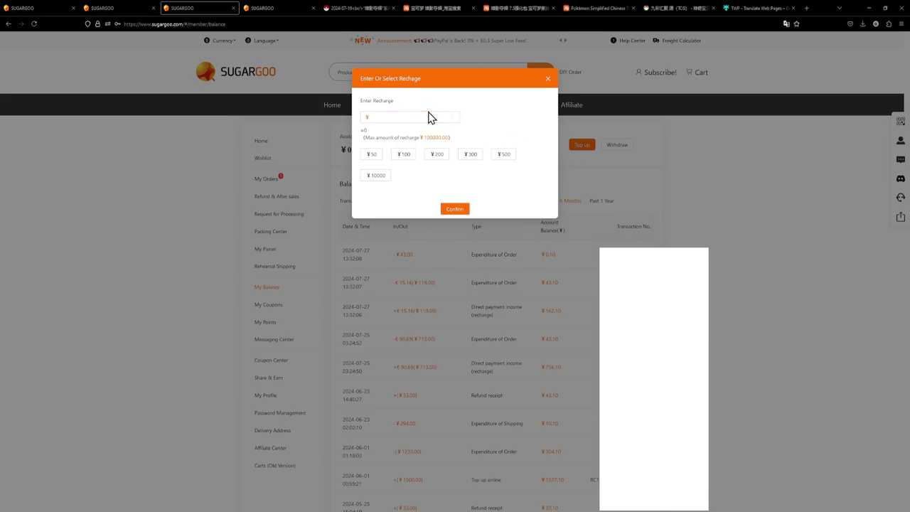
{"action": "left_click", "coordinate": [400, 117]}
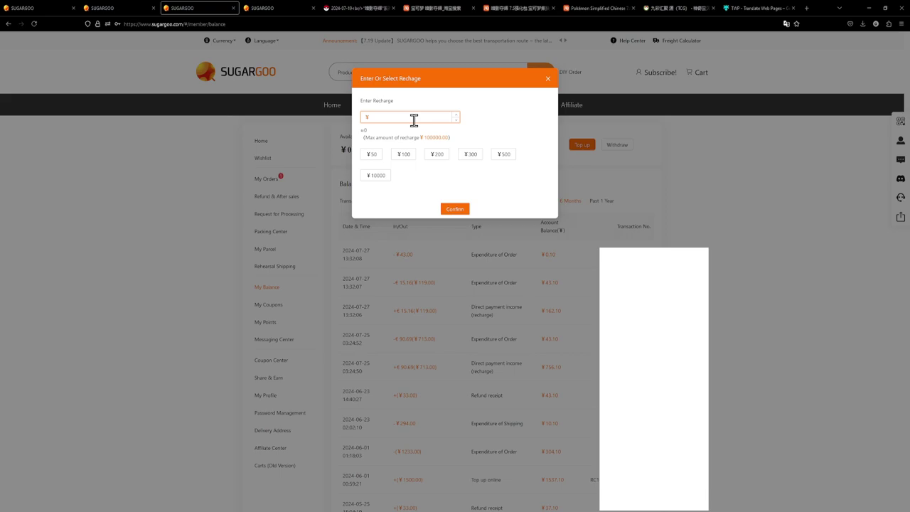
{"action": "type", "text": "500"}
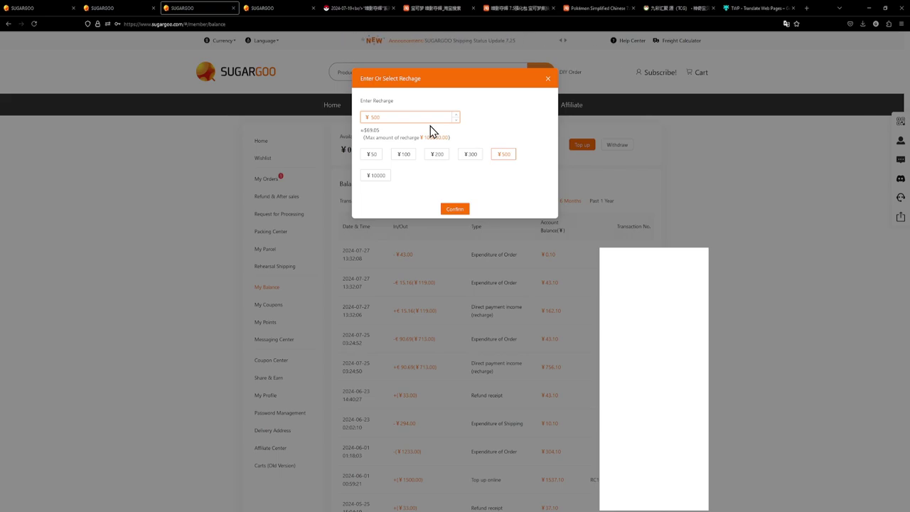
{"action": "left_click", "coordinate": [453, 210]}
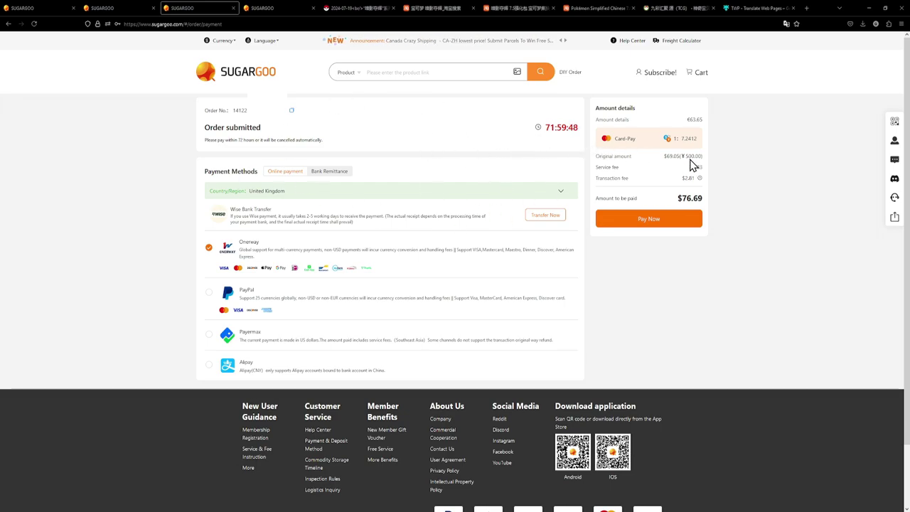
Step: Set the country/region of the top-up payment to Germany
{"action": "left_click", "coordinate": [122, 10]}
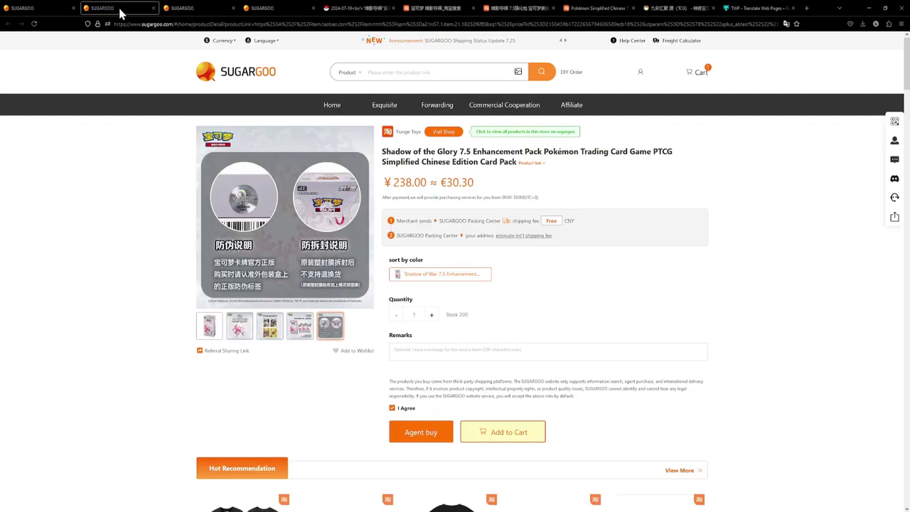
{"action": "left_click", "coordinate": [197, 10]}
{"action": "left_click", "coordinate": [270, 192]}
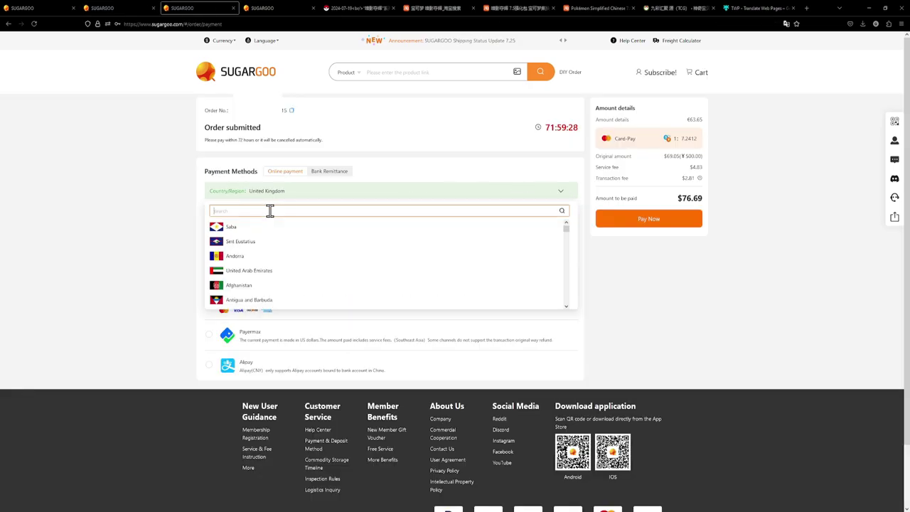
{"action": "type", "text": "ger"}
{"action": "left_click", "coordinate": [246, 226]}
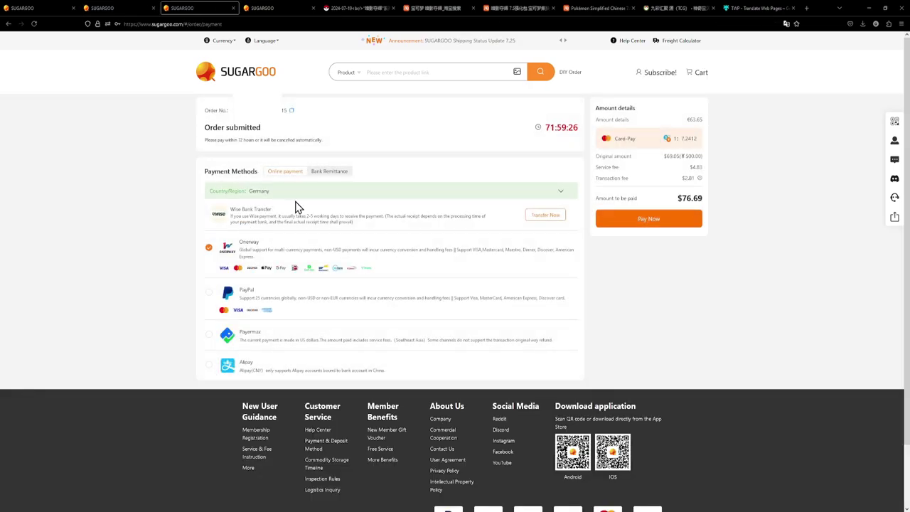
Step: Pay for the top-up through PayPal with EUR as the payment currency
{"action": "left_click", "coordinate": [209, 292]}
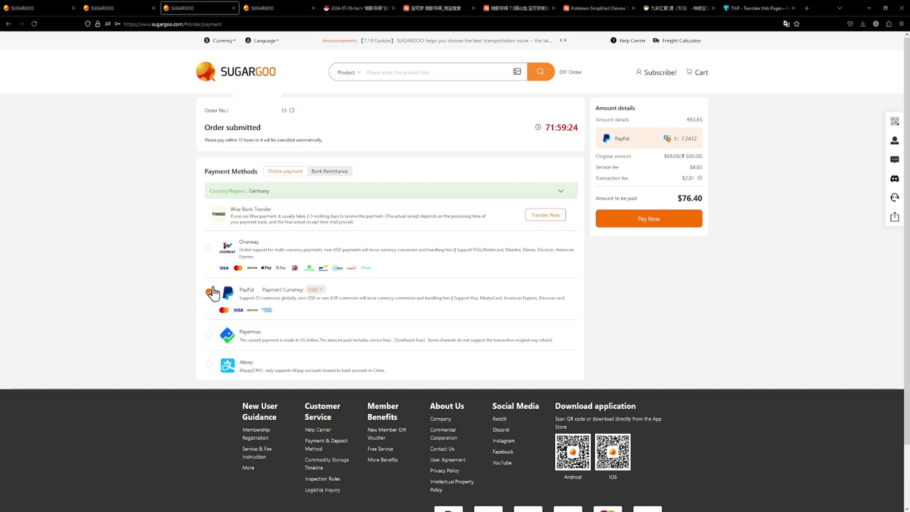
{"action": "left_click", "coordinate": [316, 291]}
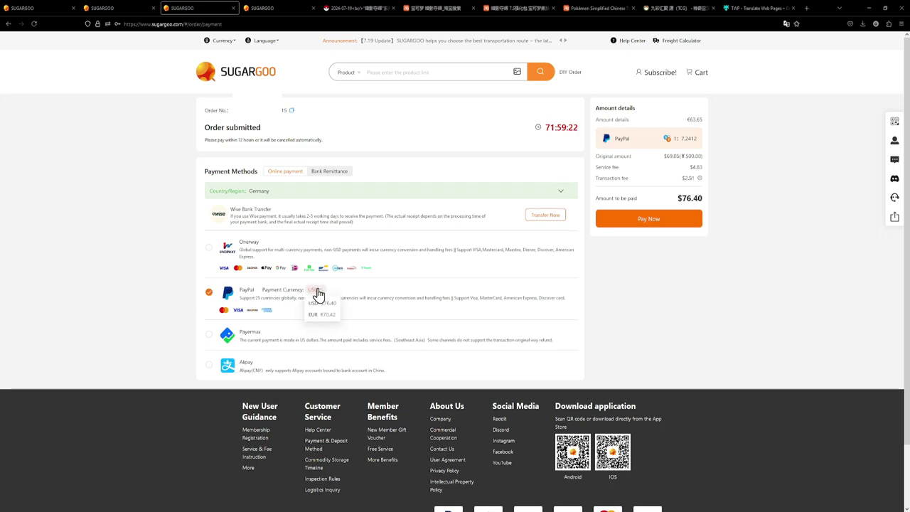
{"action": "left_click", "coordinate": [326, 317]}
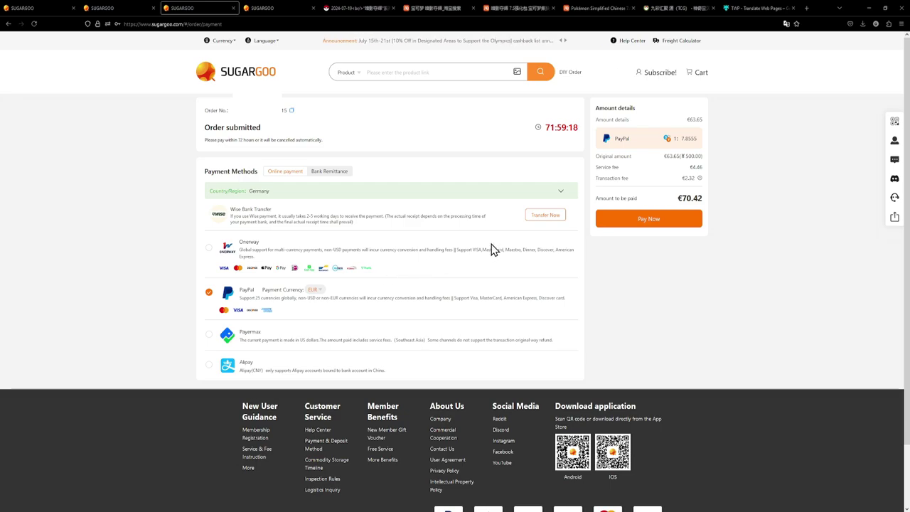
{"action": "left_click", "coordinate": [643, 223]}
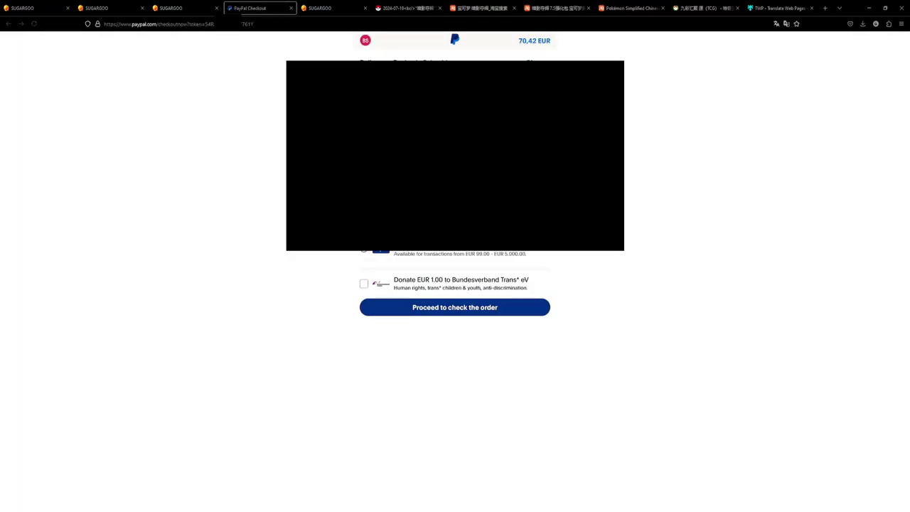
{"action": "left_click", "coordinate": [460, 307]}
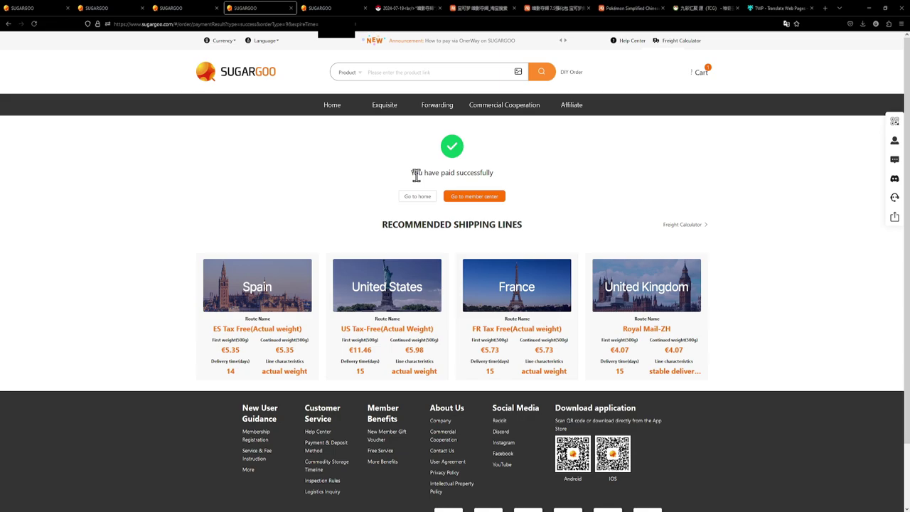
Step: Check the top-up payment result and the account balance in the member center
{"action": "left_click_drag", "start_coordinate": [410, 173], "coordinate": [495, 178]}
{"action": "mouse_move", "coordinate": [639, 72]}
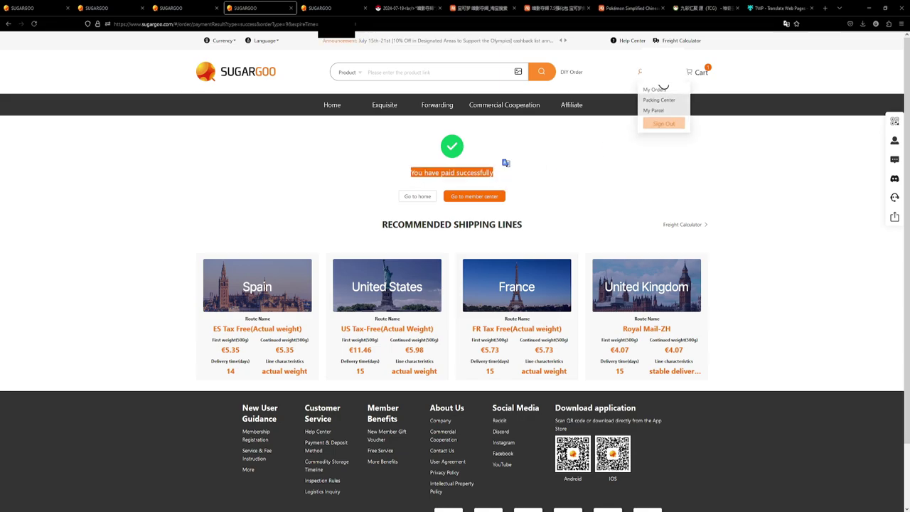
{"action": "left_click", "coordinate": [647, 90]}
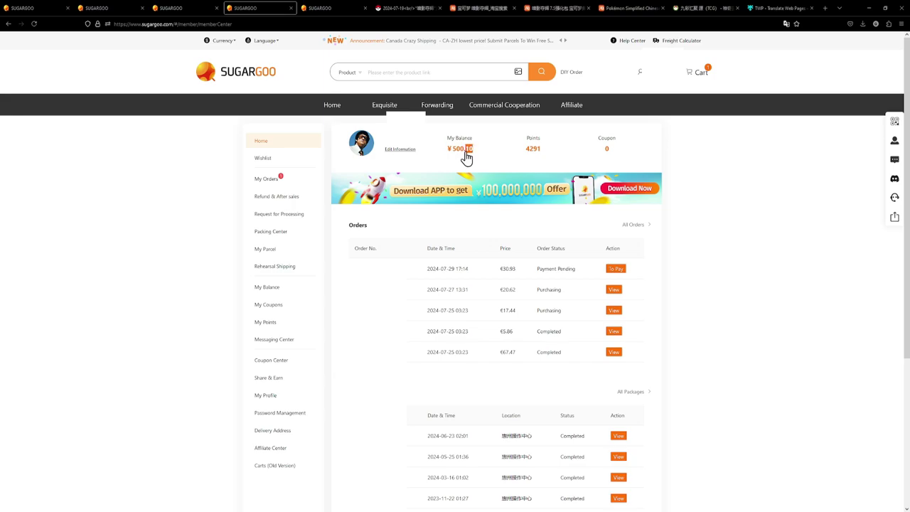
{"action": "left_click_drag", "start_coordinate": [467, 156], "coordinate": [455, 156]}
{"action": "left_click", "coordinate": [442, 147]}
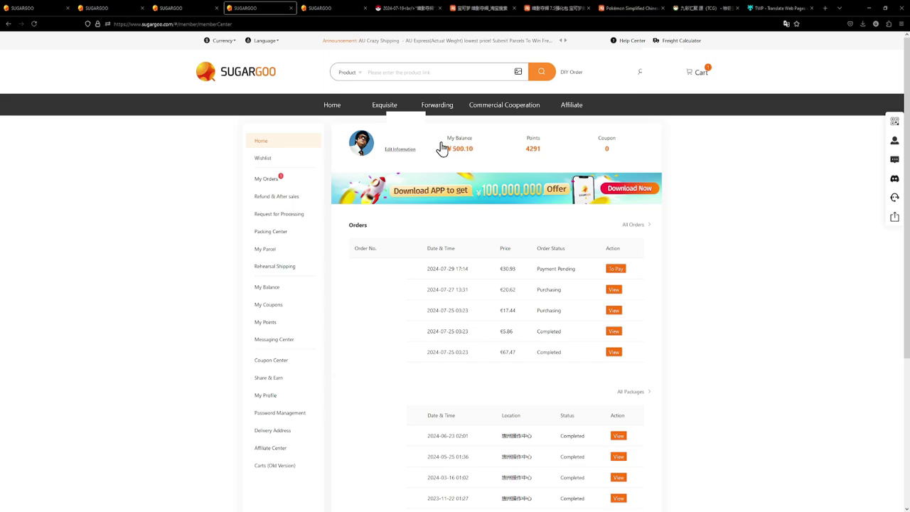
Step: Close the finished top-up pages and pay the pending card pack order from the account balance, entering the payment password
{"action": "left_click", "coordinate": [291, 8]}
{"action": "left_click", "coordinate": [291, 7]}
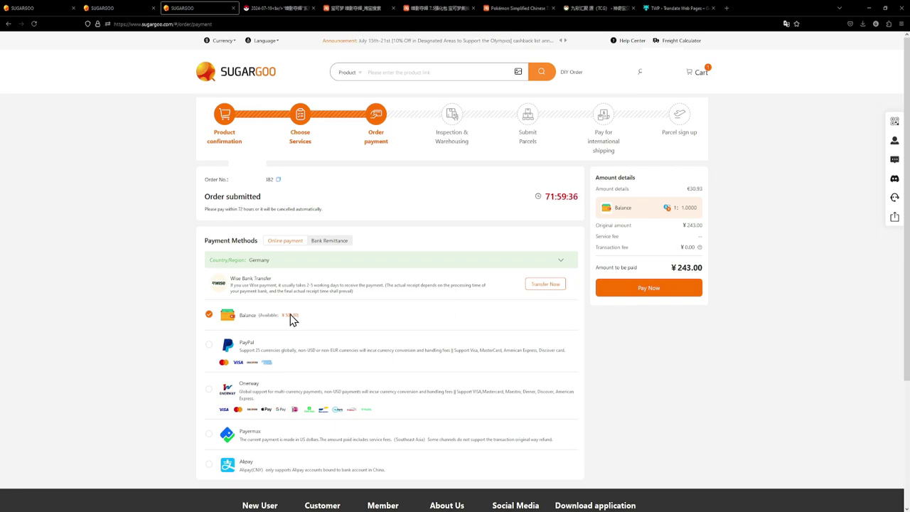
{"action": "left_click", "coordinate": [670, 295]}
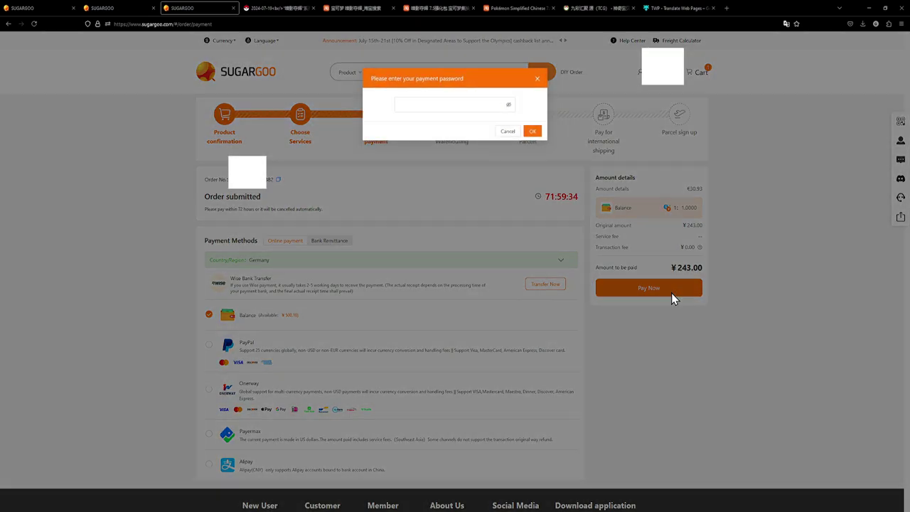
{"action": "left_click", "coordinate": [435, 105]}
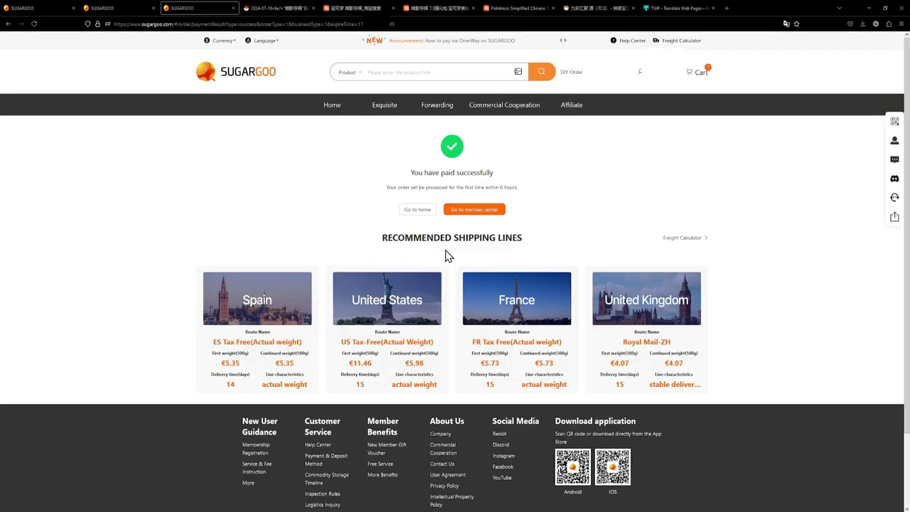
Step: Read the payment confirmation, open the newest order's details from the member center and examine its service line
{"action": "left_click_drag", "start_coordinate": [414, 172], "coordinate": [497, 173]}
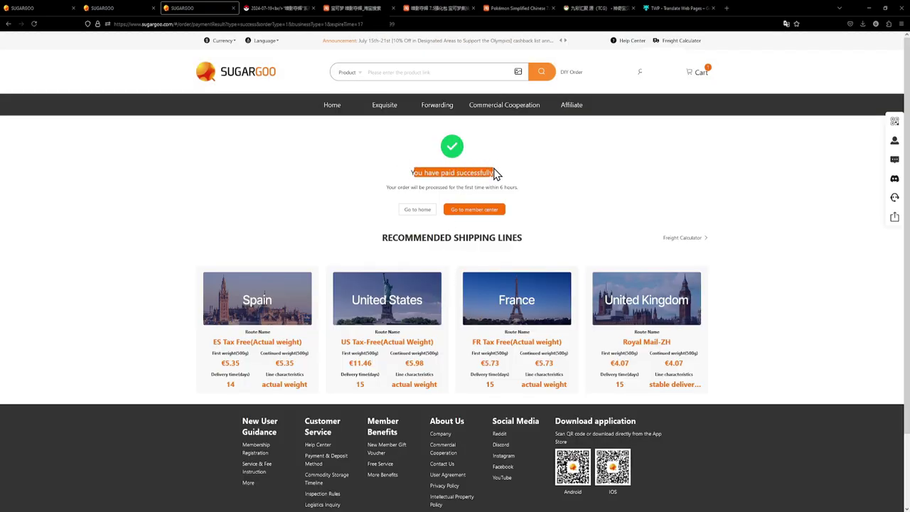
{"action": "left_click_drag", "start_coordinate": [386, 187], "coordinate": [516, 190]}
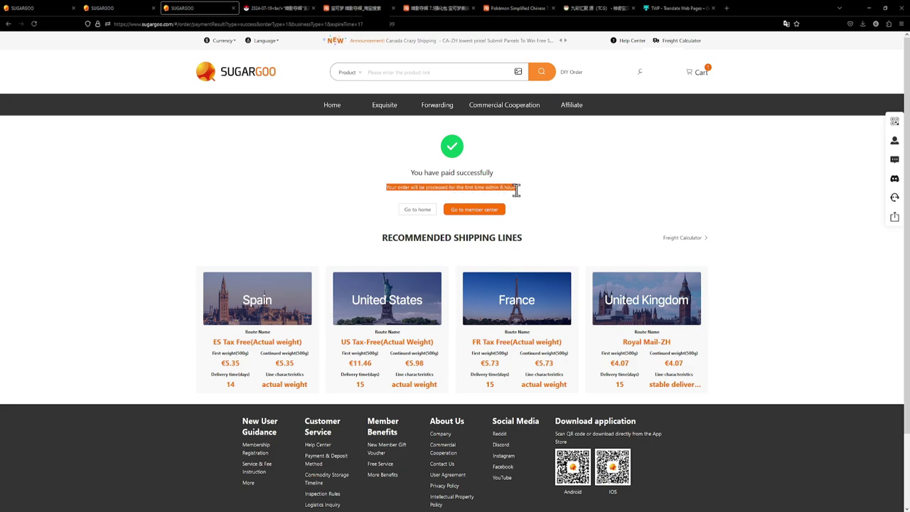
{"action": "left_click", "coordinate": [474, 211]}
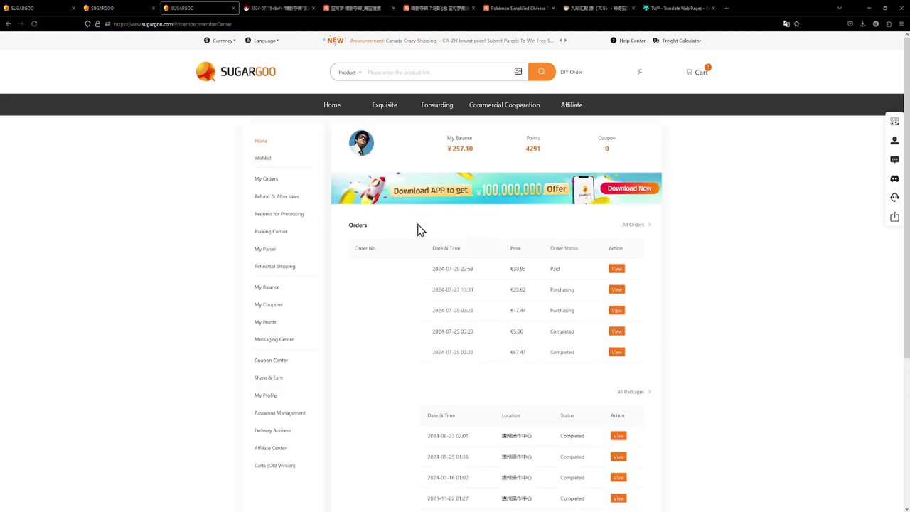
{"action": "left_click", "coordinate": [616, 270]}
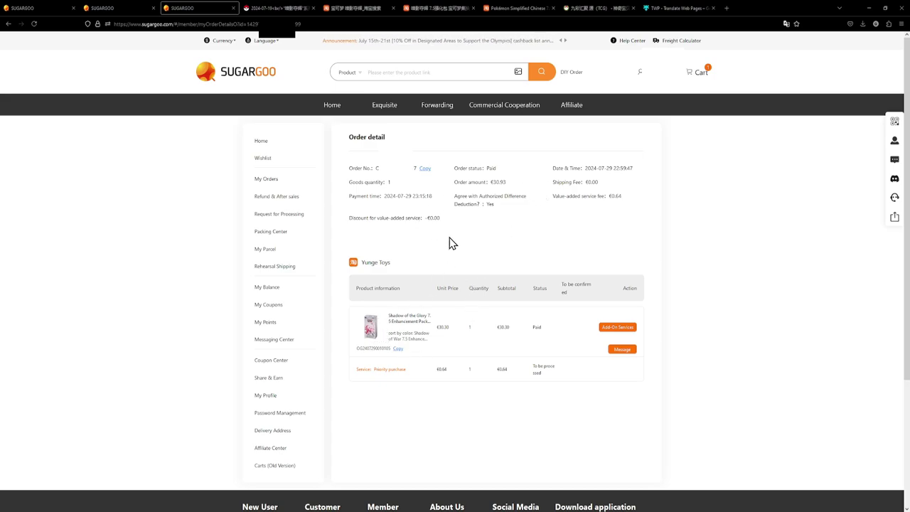
{"action": "left_click_drag", "start_coordinate": [410, 374], "coordinate": [366, 379]}
{"action": "left_click", "coordinate": [428, 378]}
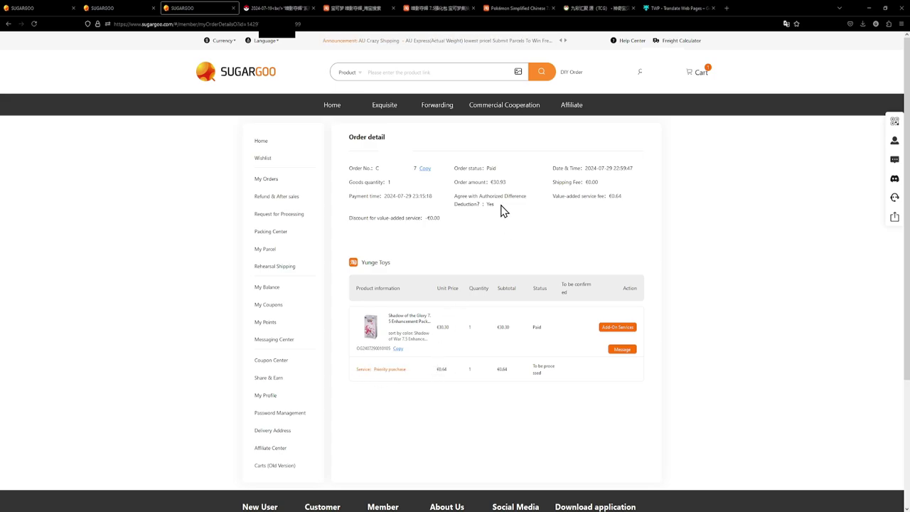
Step: Examine the order's authorized difference deduction setting, return to the member center and reopen the newest order
{"action": "left_click_drag", "start_coordinate": [502, 207], "coordinate": [452, 198]}
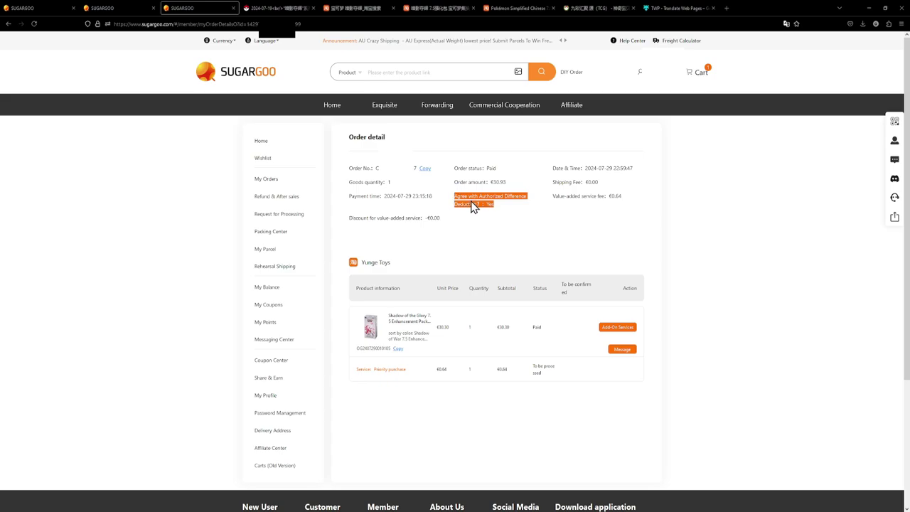
{"action": "left_click", "coordinate": [510, 208]}
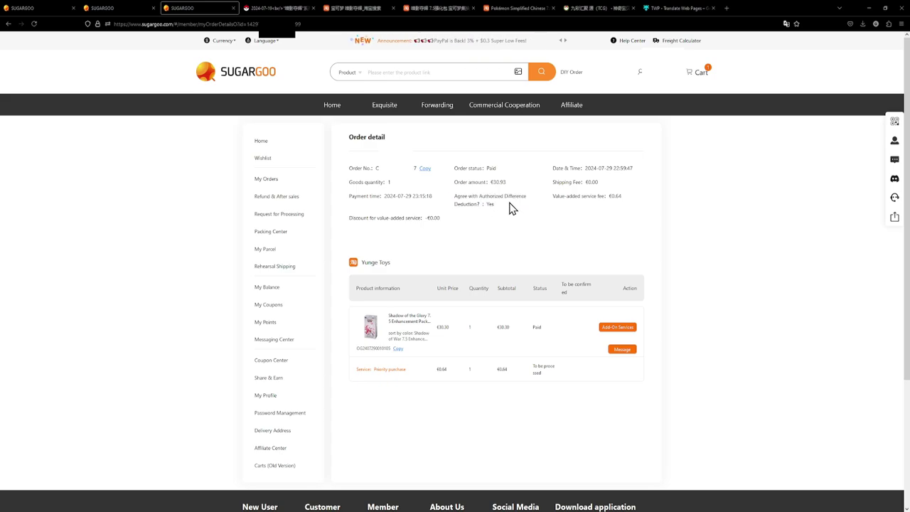
{"action": "key", "text": "alt+Left"}
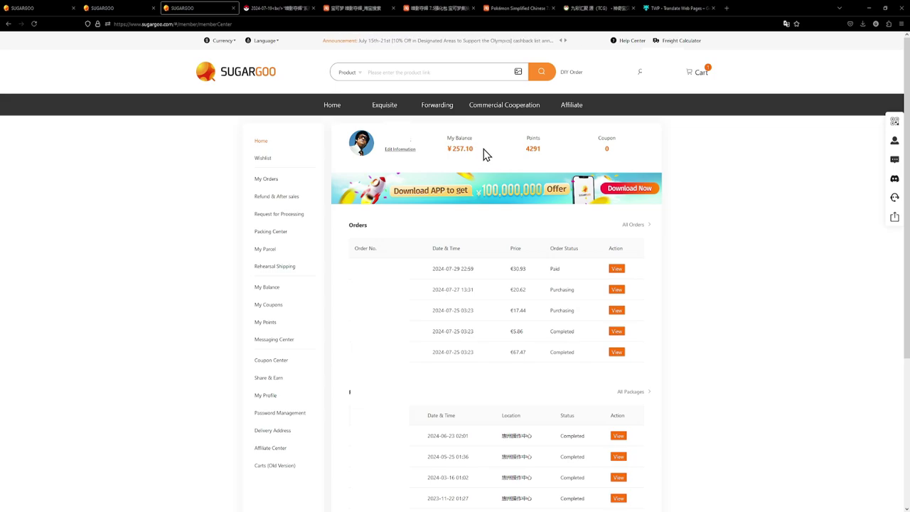
{"action": "left_click", "coordinate": [616, 268]}
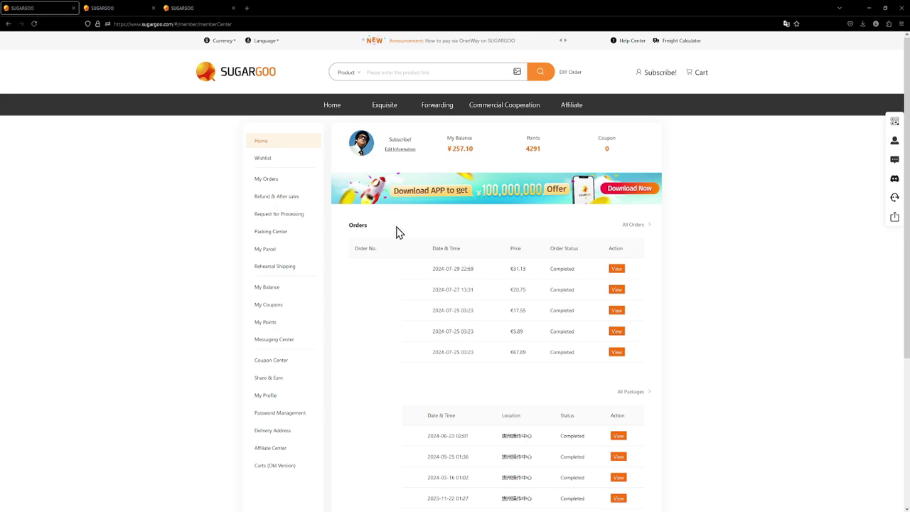
Step: Check the order notifications in the messaging center and examine the product status in the newest order's details
{"action": "left_click", "coordinate": [274, 343]}
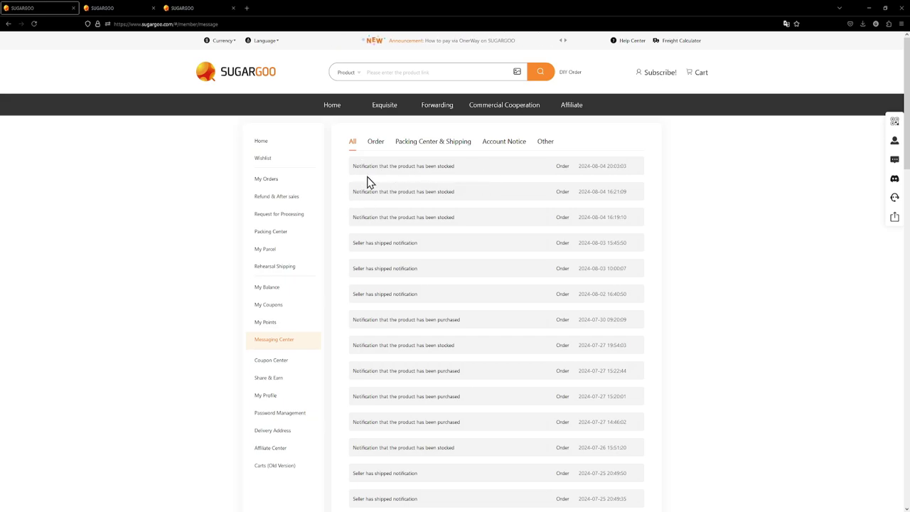
{"action": "key", "text": "ctrl+Tab"}
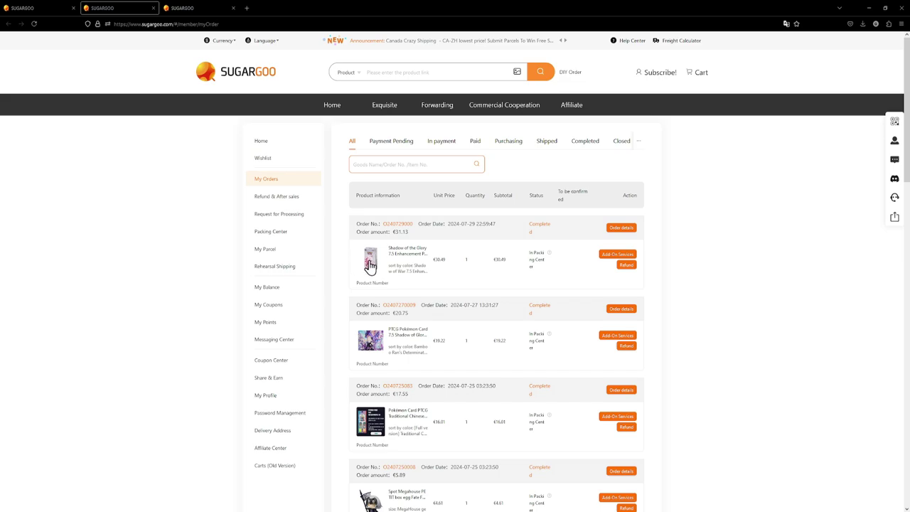
{"action": "left_click", "coordinate": [622, 229]}
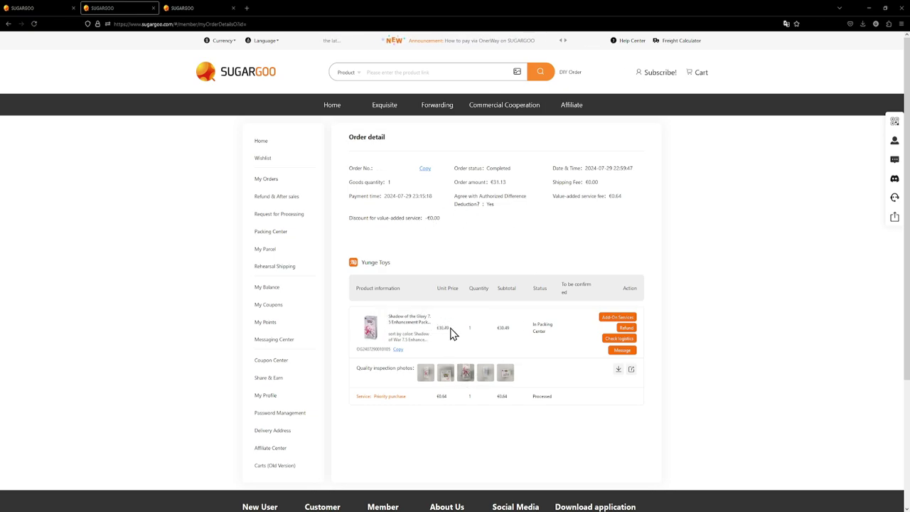
{"action": "double_click", "coordinate": [538, 331]}
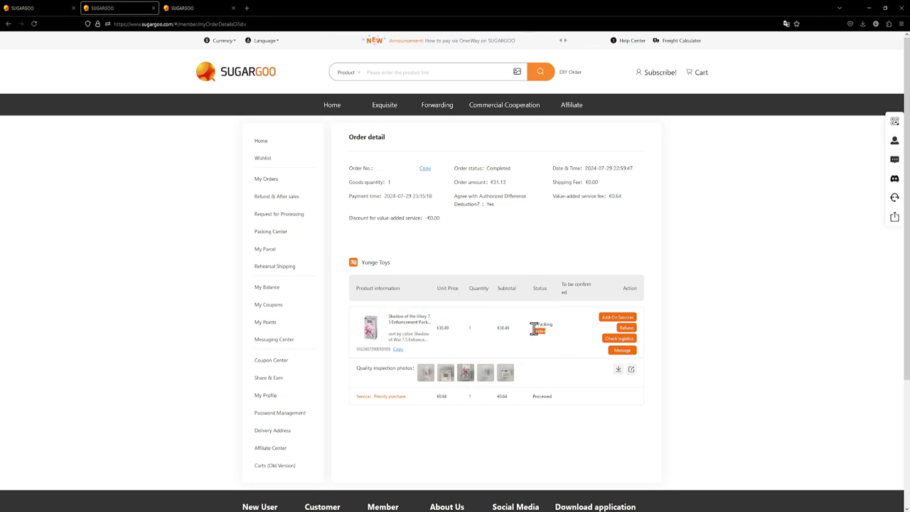
{"action": "left_click", "coordinate": [550, 343]}
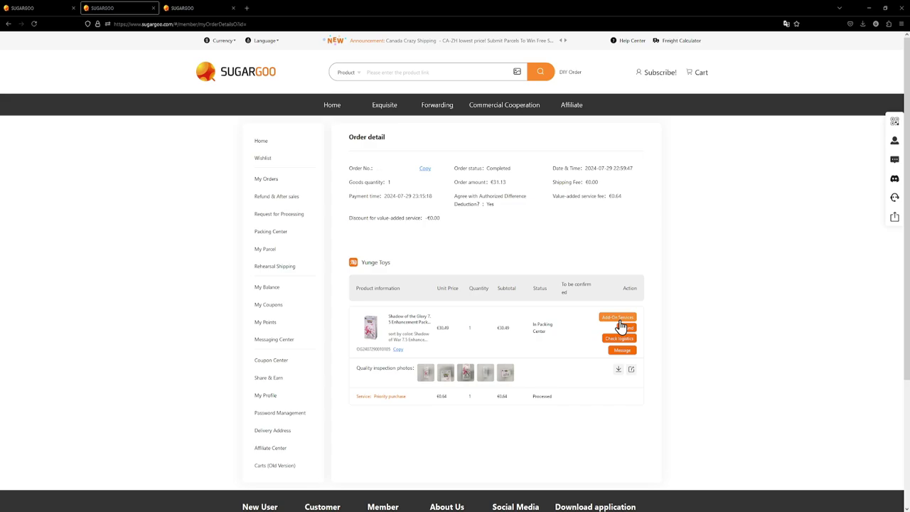
Step: View the quality inspection photos of the Shadow of the Glory box and close the image viewer
{"action": "left_click", "coordinate": [425, 372]}
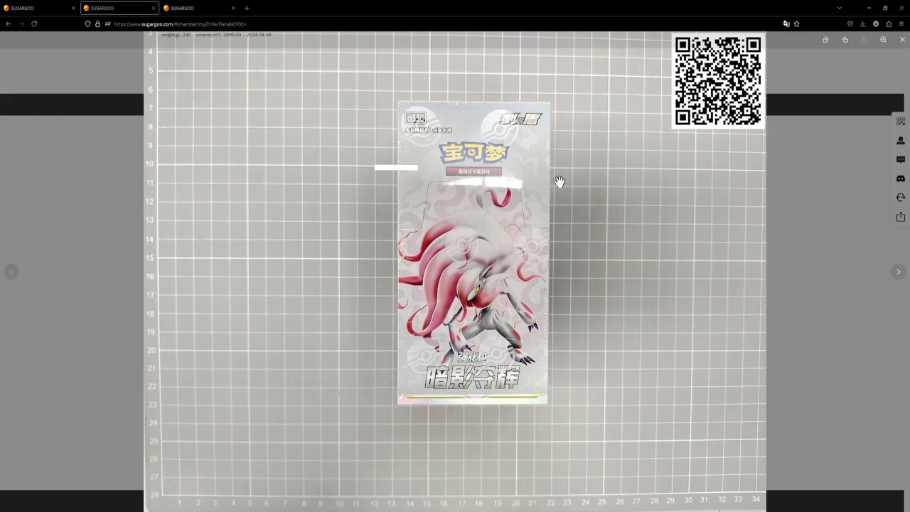
{"action": "left_click", "coordinate": [897, 278]}
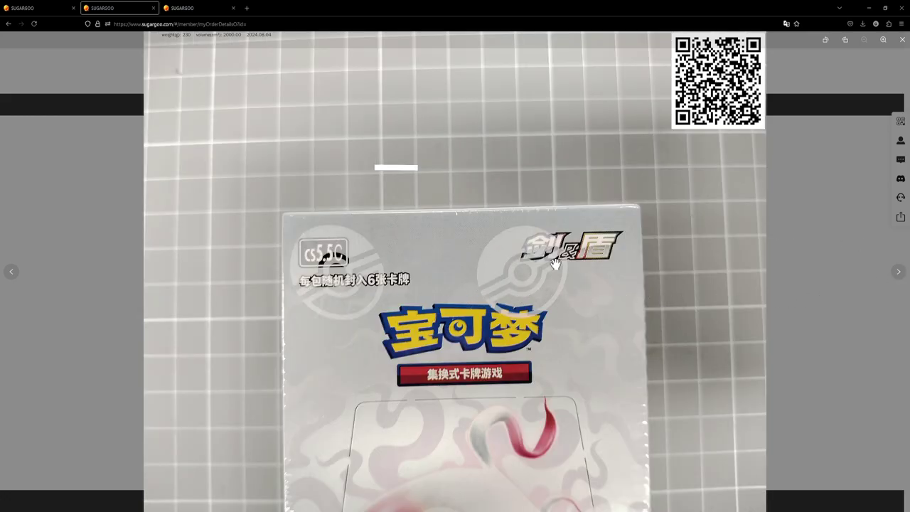
{"action": "left_click", "coordinate": [899, 275]}
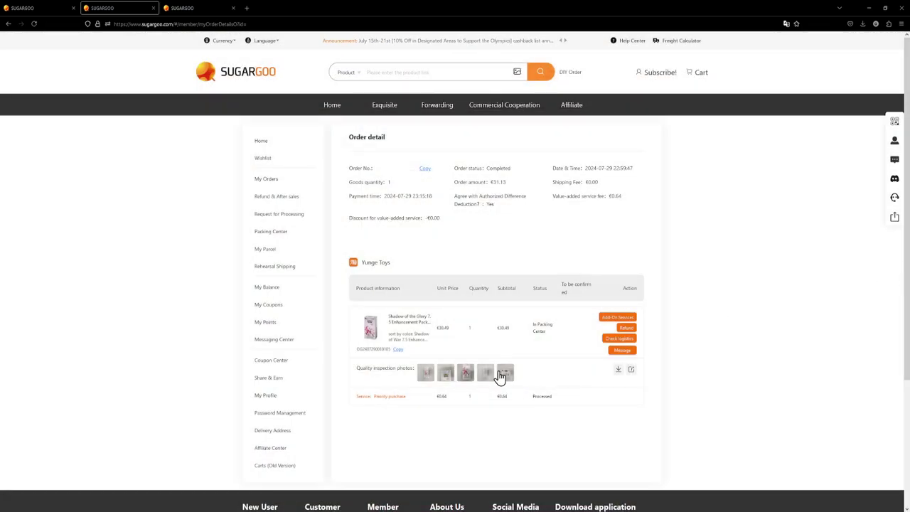
{"action": "left_click", "coordinate": [464, 374]}
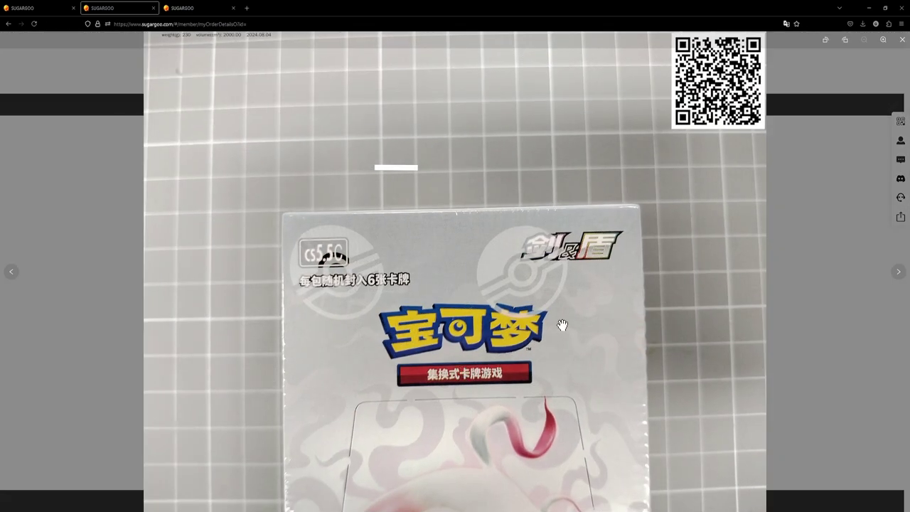
{"action": "key", "text": "Right"}
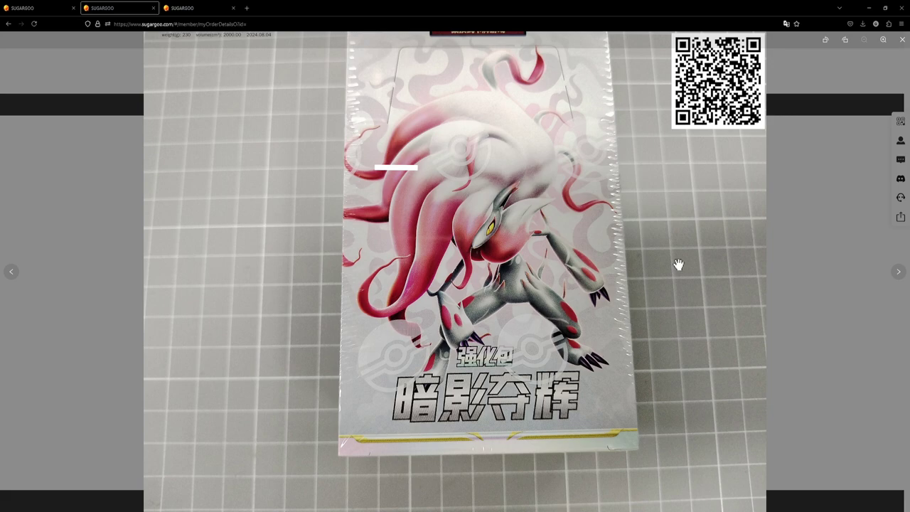
{"action": "left_click", "coordinate": [901, 39]}
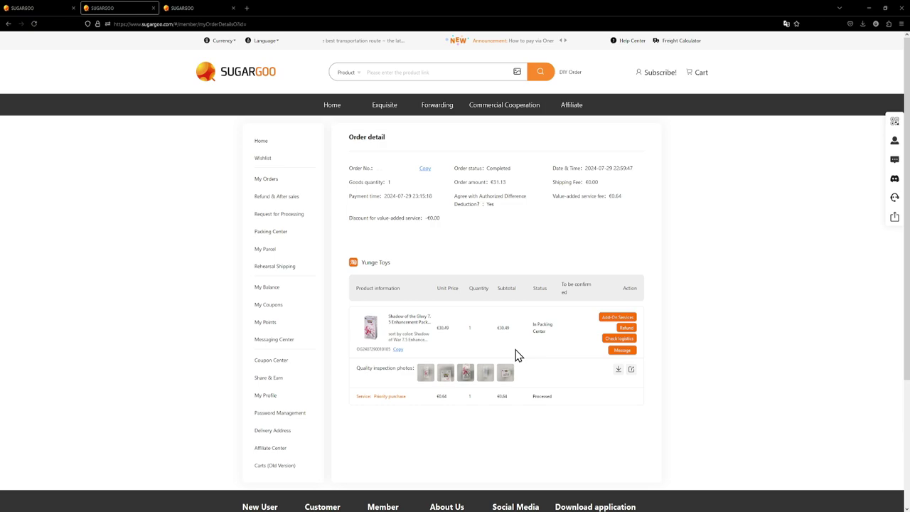
Step: Review the add-on services offered for the stored box and read the information verification ticket under the requests for processing
{"action": "left_click", "coordinate": [603, 319]}
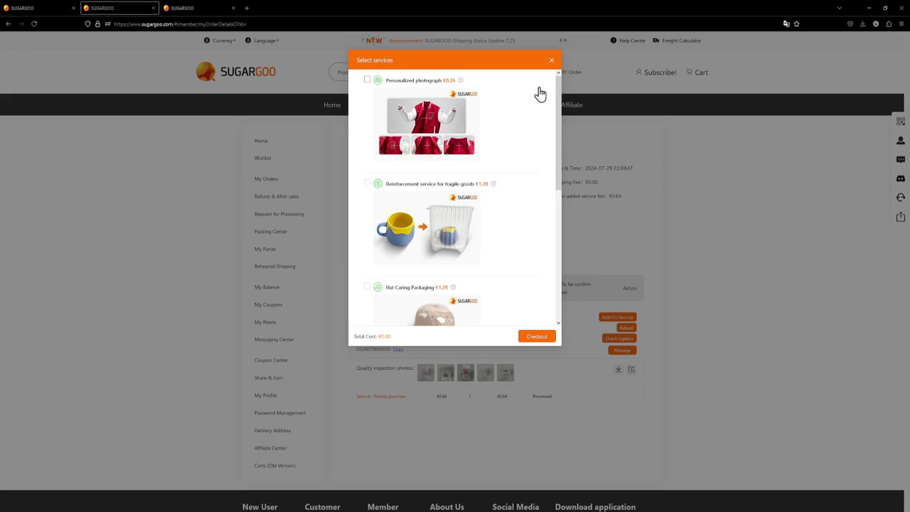
{"action": "left_click", "coordinate": [551, 60]}
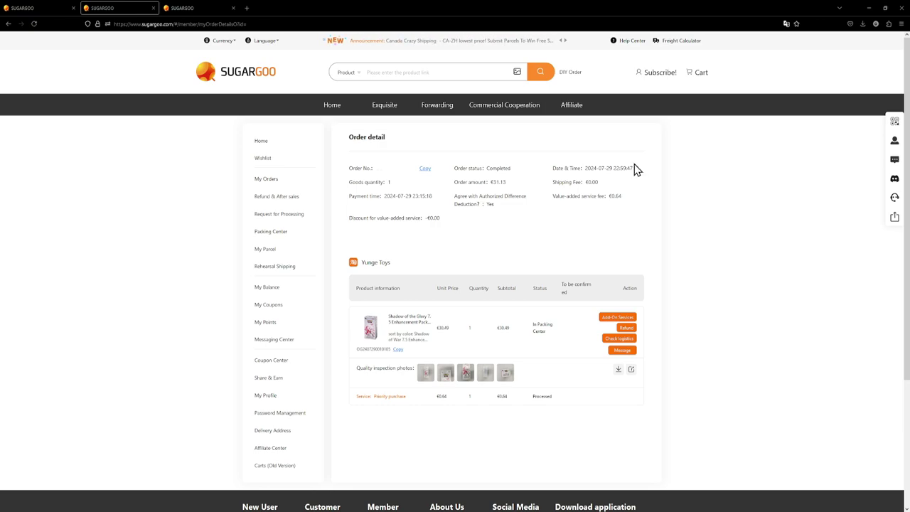
{"action": "left_click", "coordinate": [307, 215]}
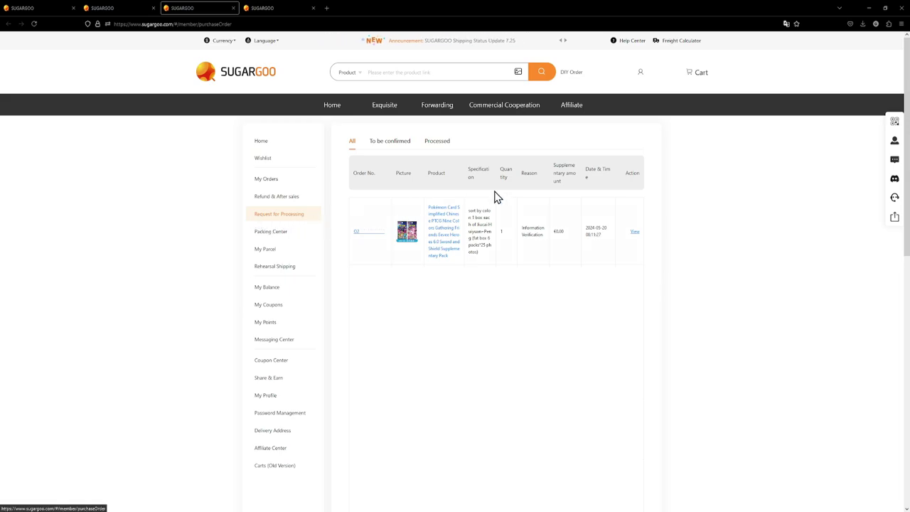
{"action": "left_click", "coordinate": [634, 233]}
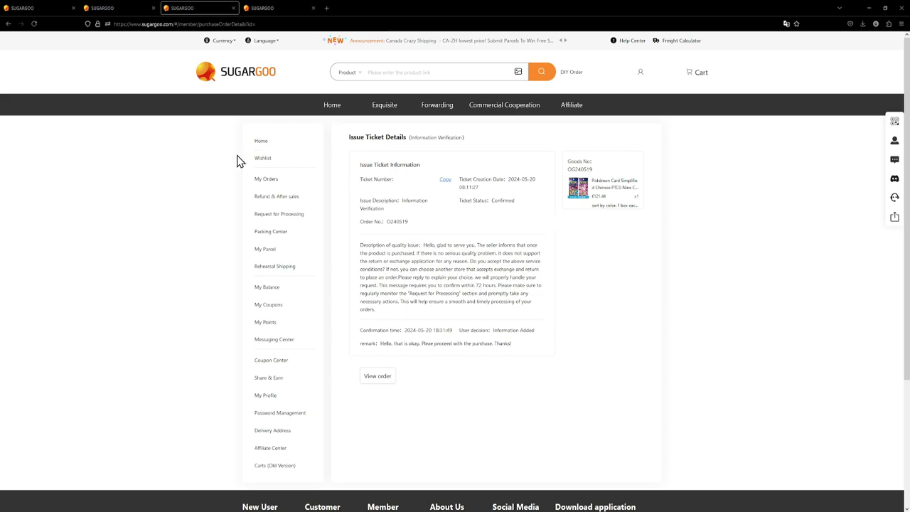
Step: Select all items stored in the Packing Center and submit them together as one parcel
{"action": "left_click", "coordinate": [274, 7]}
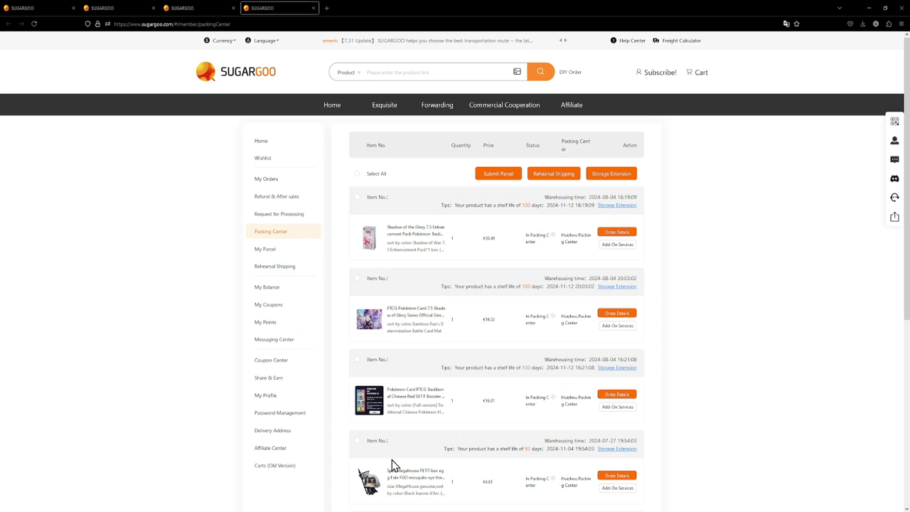
{"action": "left_click", "coordinate": [357, 442]}
{"action": "left_click", "coordinate": [357, 360]}
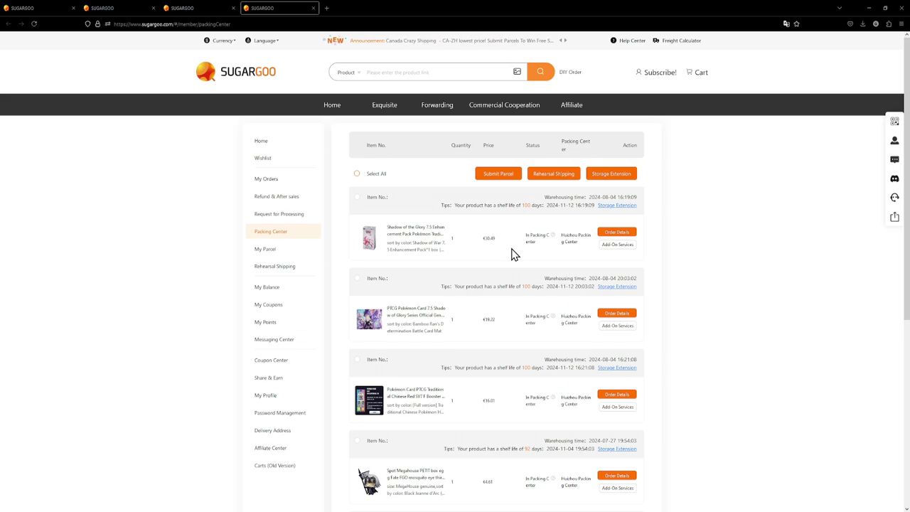
{"action": "left_click", "coordinate": [357, 175]}
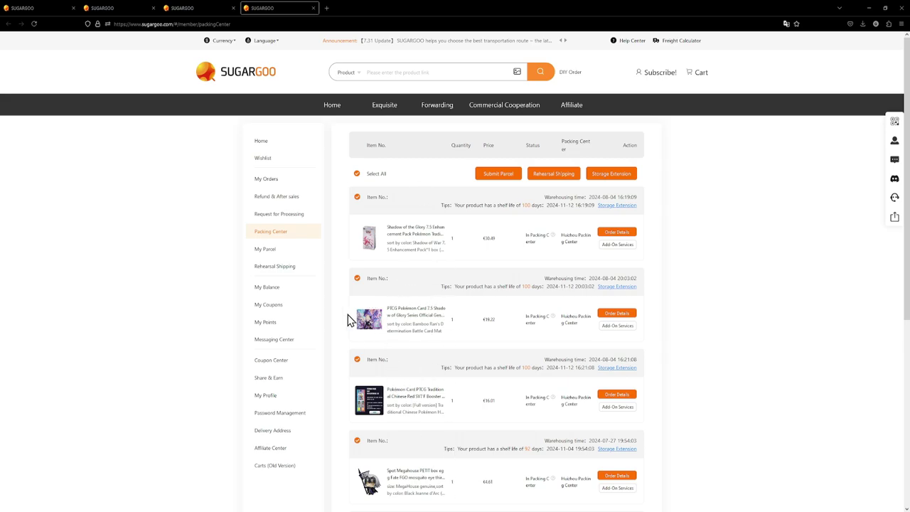
{"action": "left_click", "coordinate": [498, 174]}
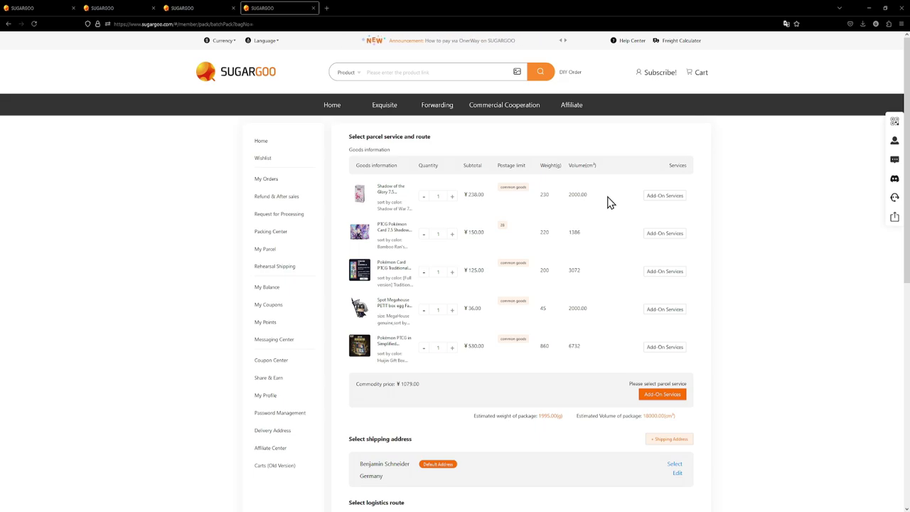
Step: Review the add-on packaging services for the Shadow of the Glory item and close the list without choosing any
{"action": "left_click", "coordinate": [660, 204]}
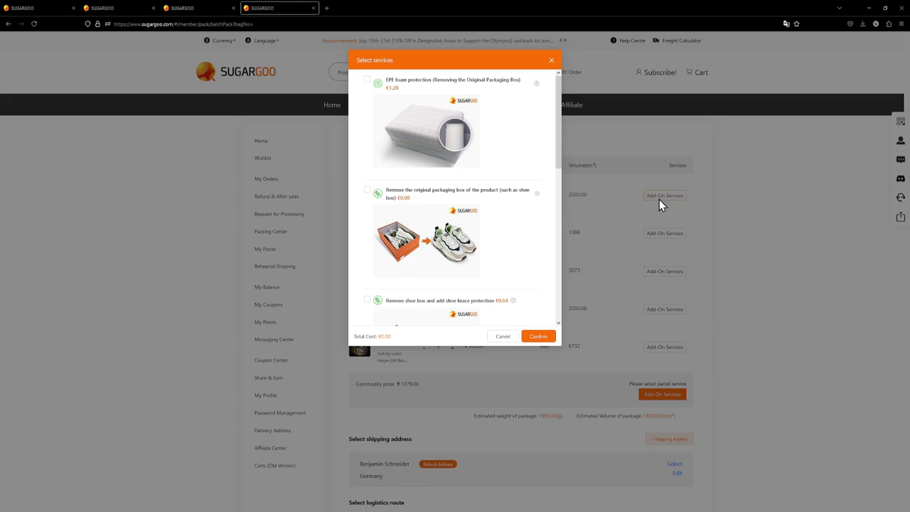
{"action": "scroll", "coordinate": [456, 208], "scroll_direction": "down", "scroll_amount": 2}
{"action": "scroll", "coordinate": [455, 208], "scroll_direction": "down", "scroll_amount": 5}
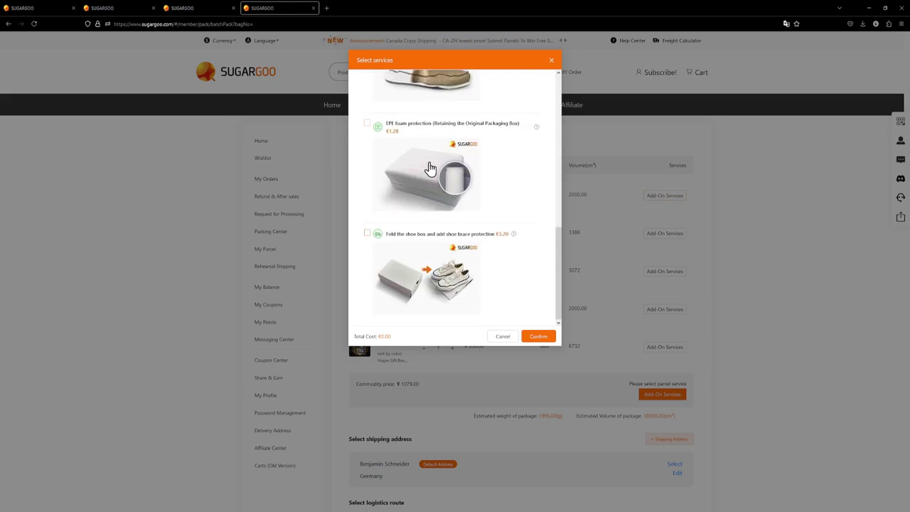
{"action": "scroll", "coordinate": [463, 227], "scroll_direction": "up", "scroll_amount": 3}
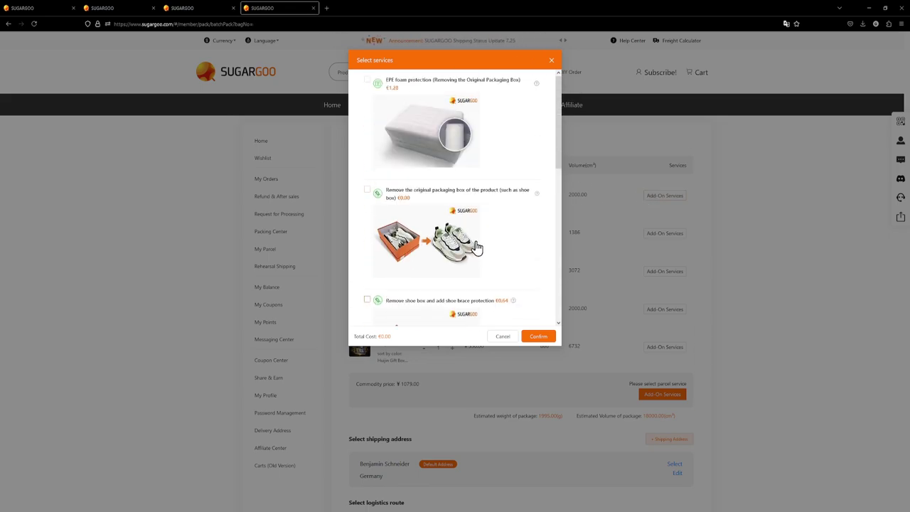
{"action": "left_click", "coordinate": [551, 60]}
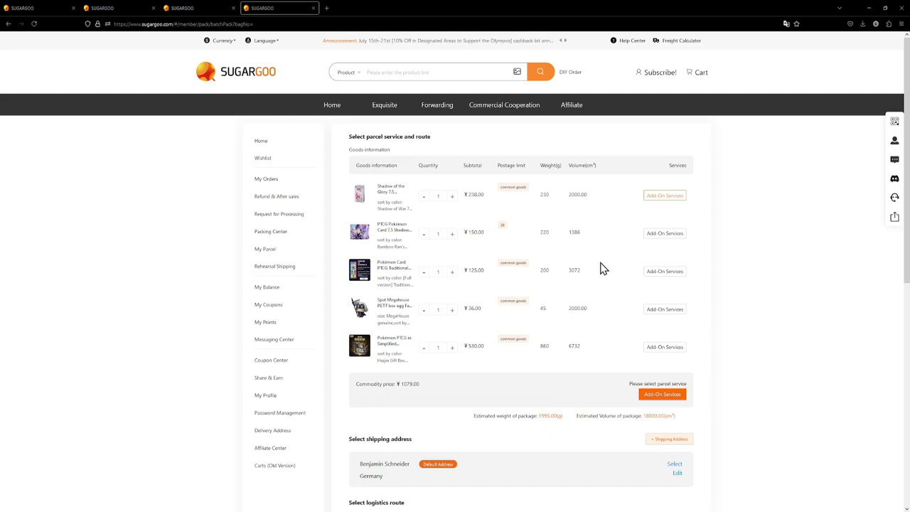
Step: Examine the parcel's shipping address and the DHL Tax Free route's fee, shipping time and characteristics
{"action": "scroll", "coordinate": [552, 324], "scroll_direction": "down", "scroll_amount": 1}
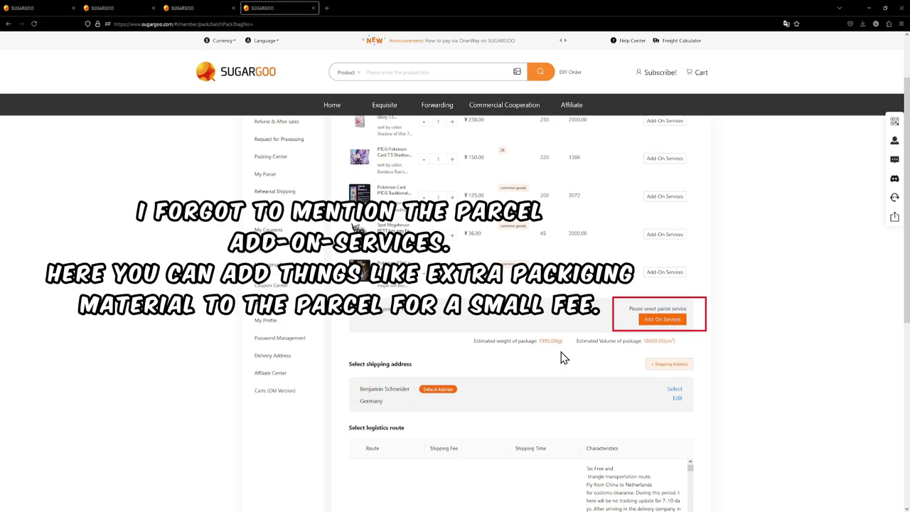
{"action": "scroll", "coordinate": [561, 355], "scroll_direction": "down", "scroll_amount": 1}
{"action": "scroll", "coordinate": [561, 355], "scroll_direction": "down", "scroll_amount": 2}
{"action": "scroll", "coordinate": [403, 287], "scroll_direction": "down", "scroll_amount": 2}
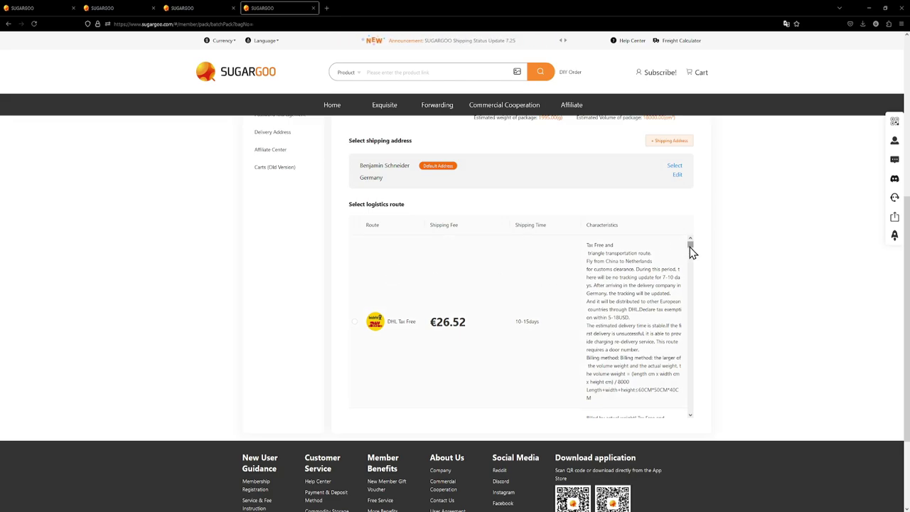
{"action": "scroll", "coordinate": [692, 249], "scroll_direction": "down", "scroll_amount": 3}
{"action": "scroll", "coordinate": [693, 250], "scroll_direction": "up", "scroll_amount": 3}
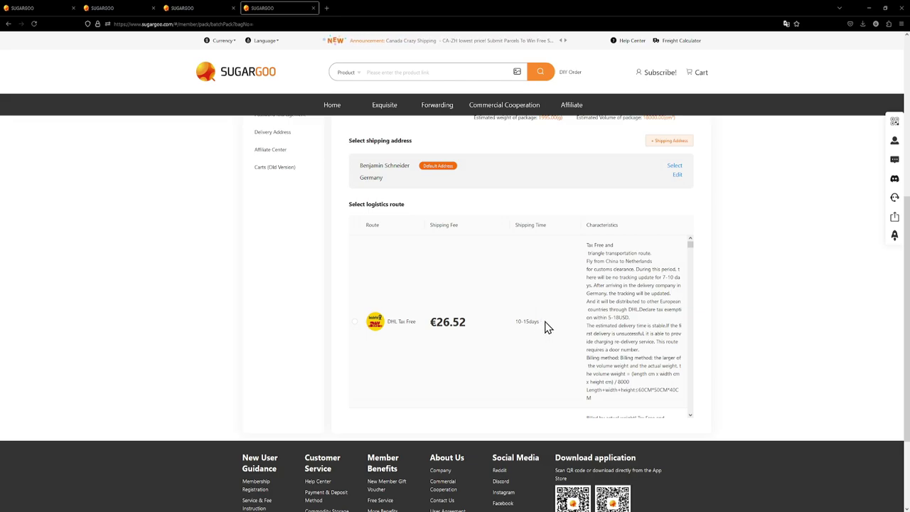
{"action": "left_click_drag", "start_coordinate": [538, 321], "coordinate": [521, 321]}
{"action": "left_click", "coordinate": [553, 335]}
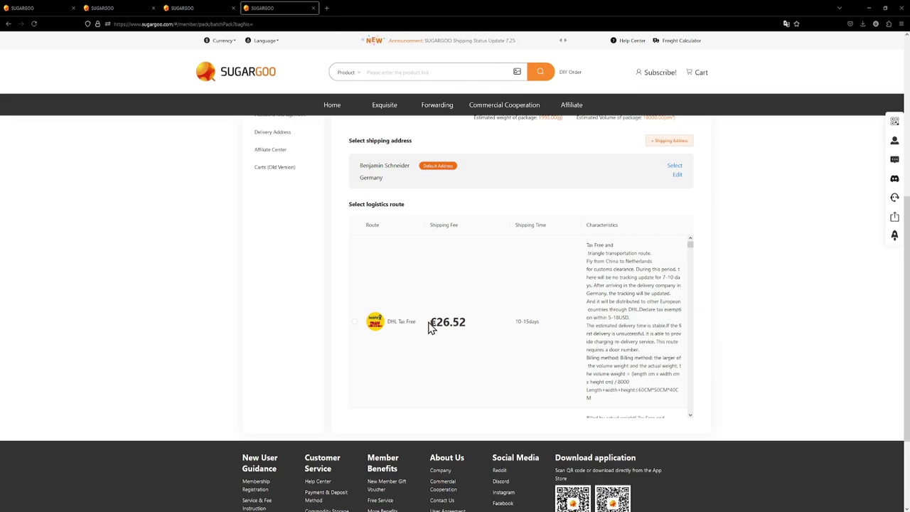
Step: Check the FEDEX(HK) route's shipping fee and select it as the parcel's logistics route
{"action": "left_click_drag", "start_coordinate": [690, 246], "coordinate": [707, 408]}
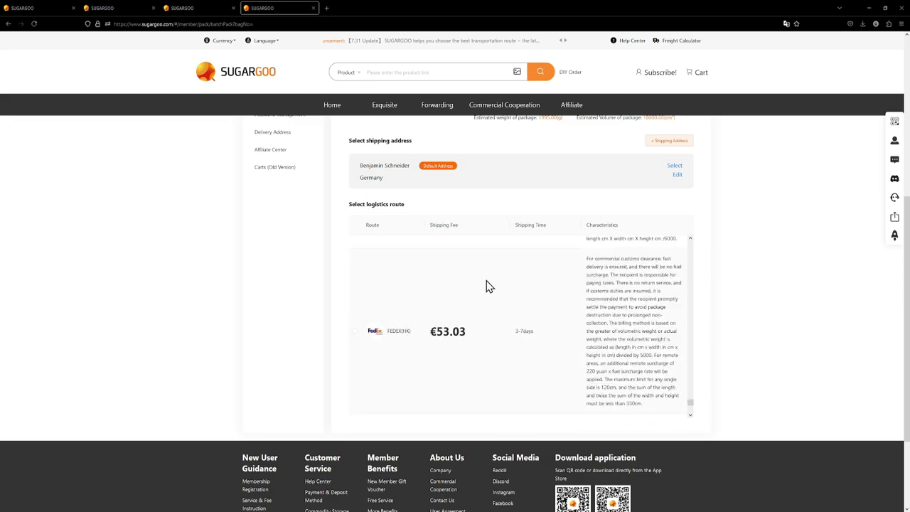
{"action": "left_click_drag", "start_coordinate": [481, 333], "coordinate": [434, 331]}
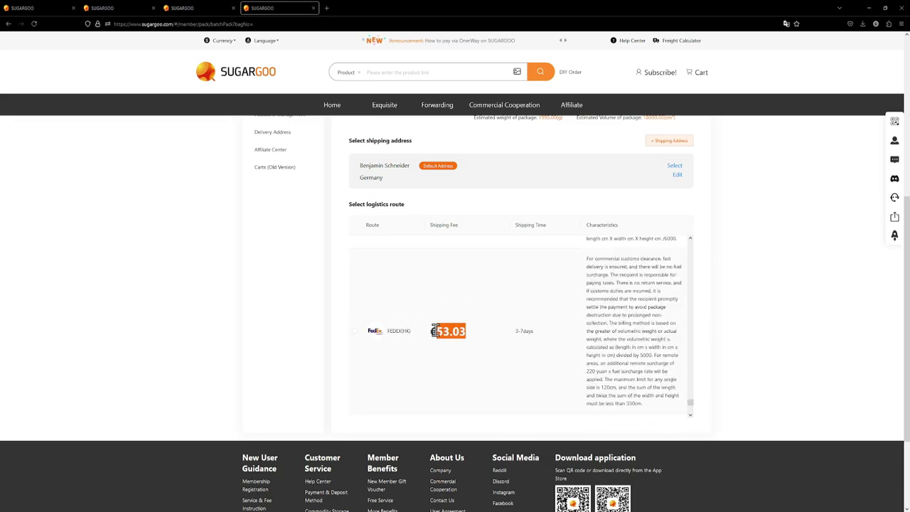
{"action": "left_click", "coordinate": [489, 345]}
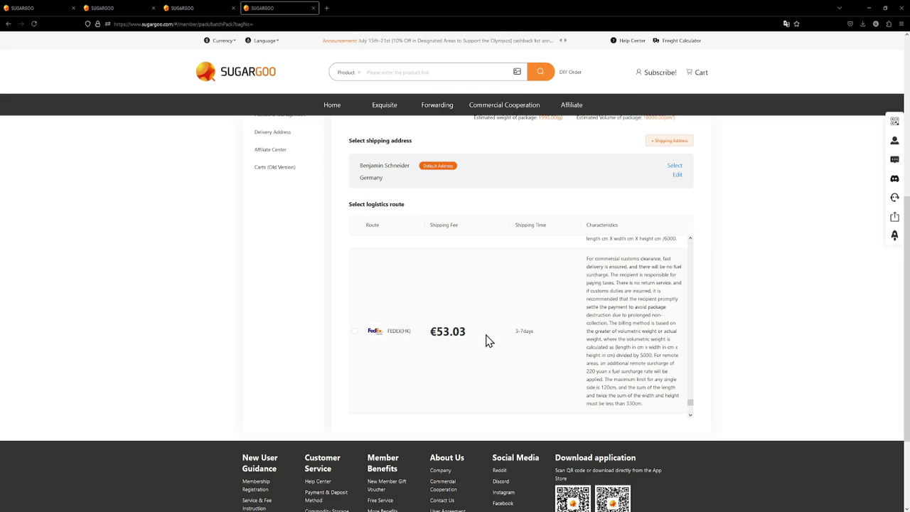
{"action": "left_click", "coordinate": [354, 332]}
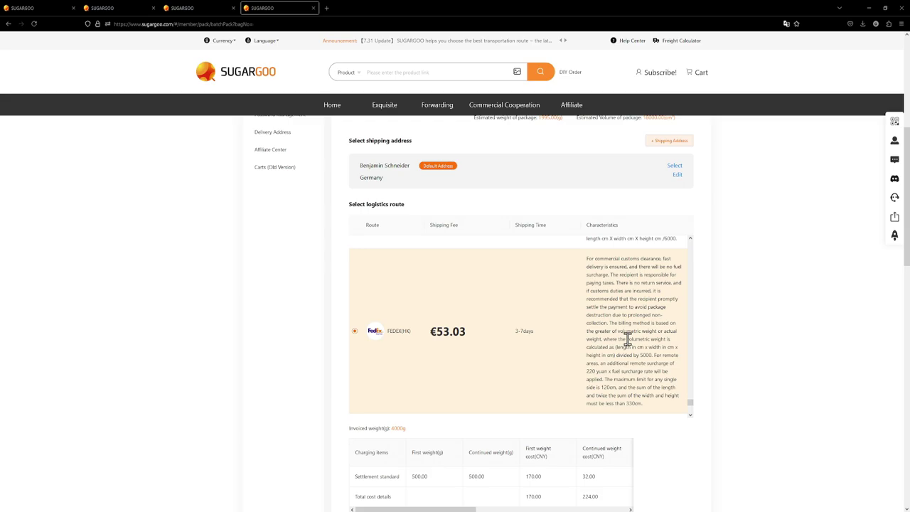
Step: Compare the shipping fees, times and characteristics of the EMS-NB, railway, SAL and EUB logistics routes
{"action": "scroll", "coordinate": [696, 410], "scroll_direction": "down", "scroll_amount": 3}
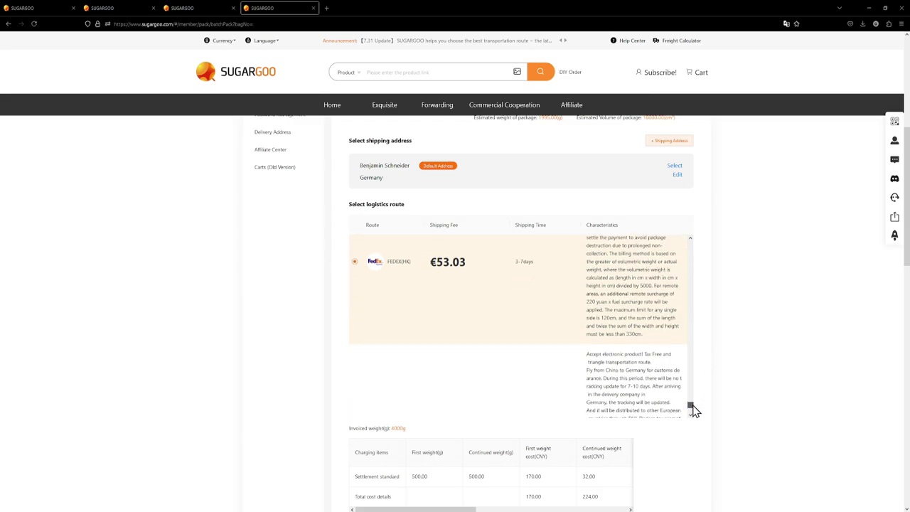
{"action": "scroll", "coordinate": [695, 410], "scroll_direction": "up", "scroll_amount": 2}
{"action": "scroll", "coordinate": [695, 410], "scroll_direction": "up", "scroll_amount": 3}
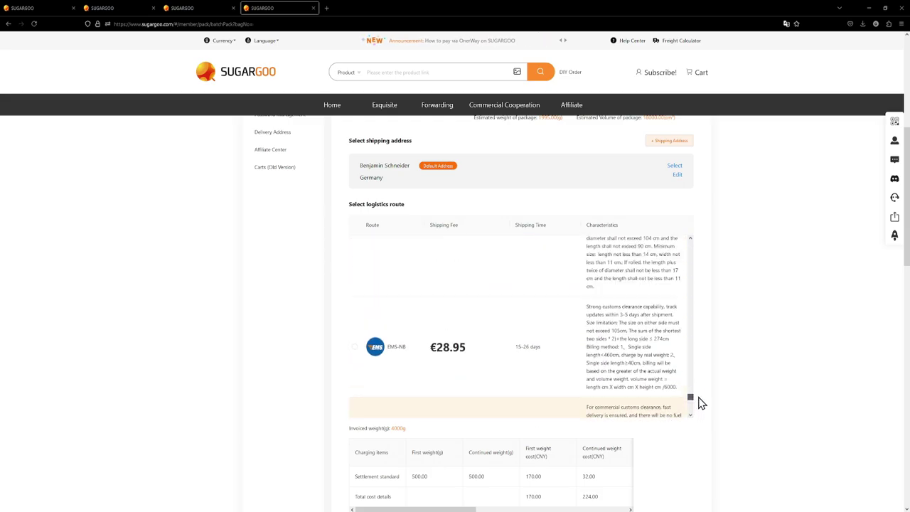
{"action": "scroll", "coordinate": [698, 395], "scroll_direction": "up", "scroll_amount": 3}
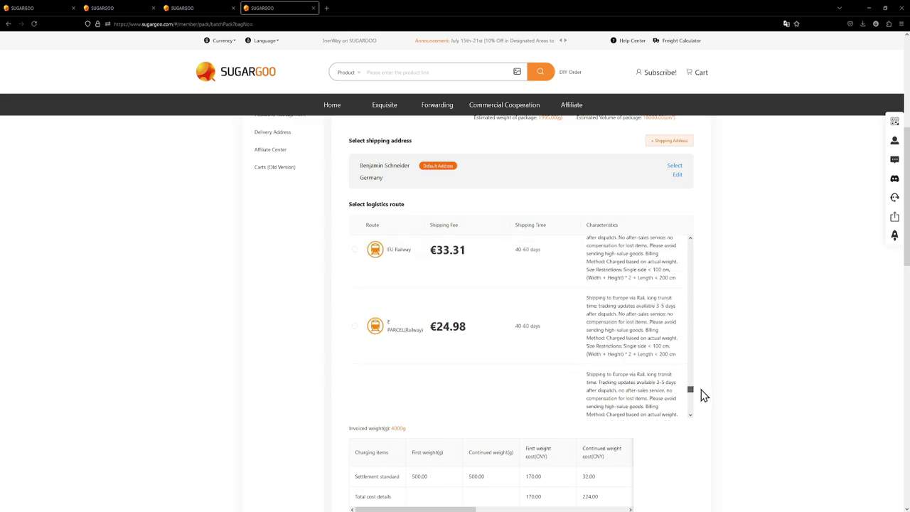
{"action": "scroll", "coordinate": [701, 390], "scroll_direction": "down", "scroll_amount": 2}
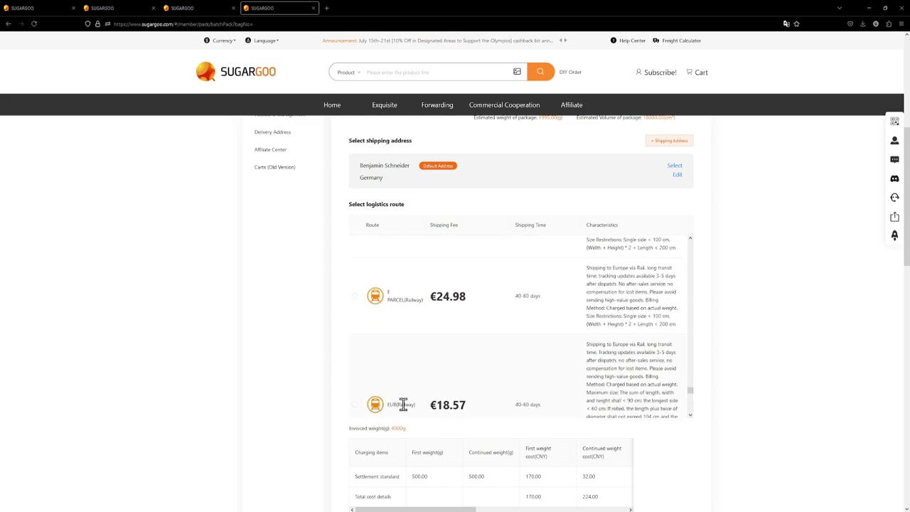
{"action": "scroll", "coordinate": [408, 326], "scroll_direction": "up", "scroll_amount": 1}
{"action": "scroll", "coordinate": [409, 329], "scroll_direction": "up", "scroll_amount": 4}
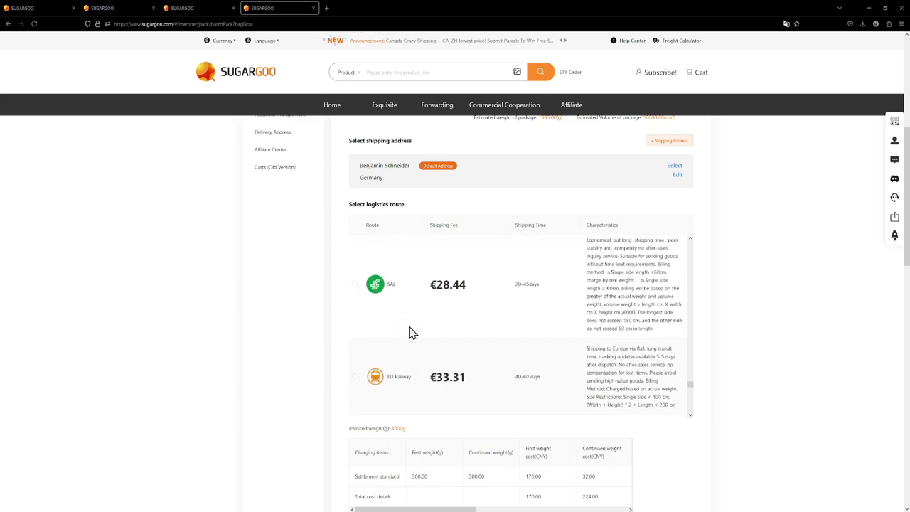
{"action": "scroll", "coordinate": [416, 350], "scroll_direction": "up", "scroll_amount": 1}
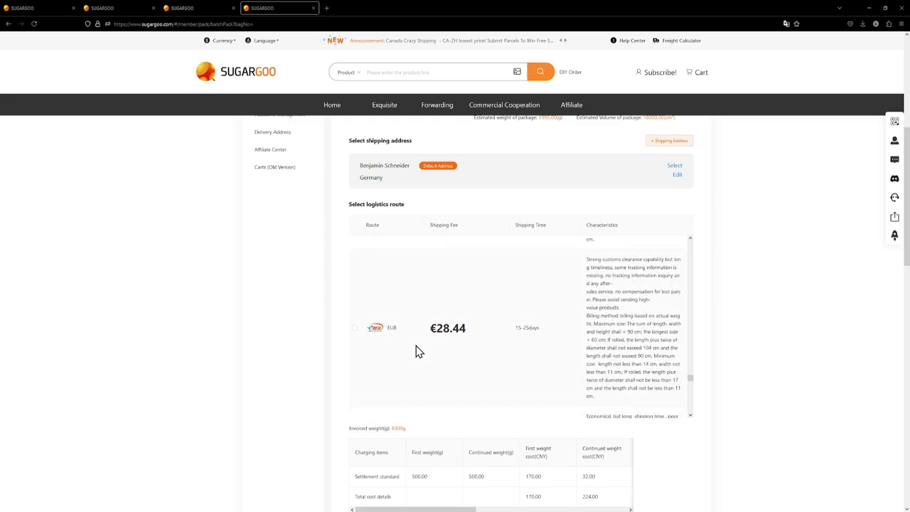
{"action": "scroll", "coordinate": [418, 351], "scroll_direction": "up", "scroll_amount": 1}
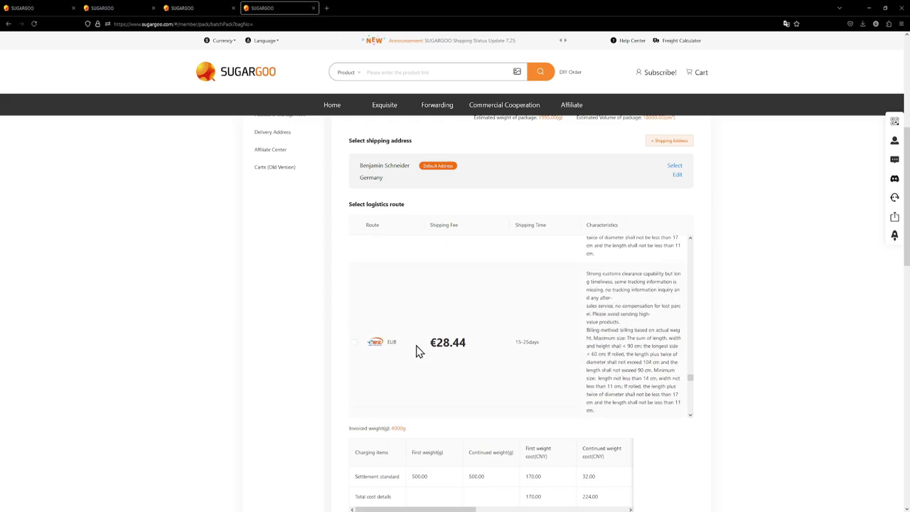
{"action": "scroll", "coordinate": [418, 351], "scroll_direction": "up", "scroll_amount": 2}
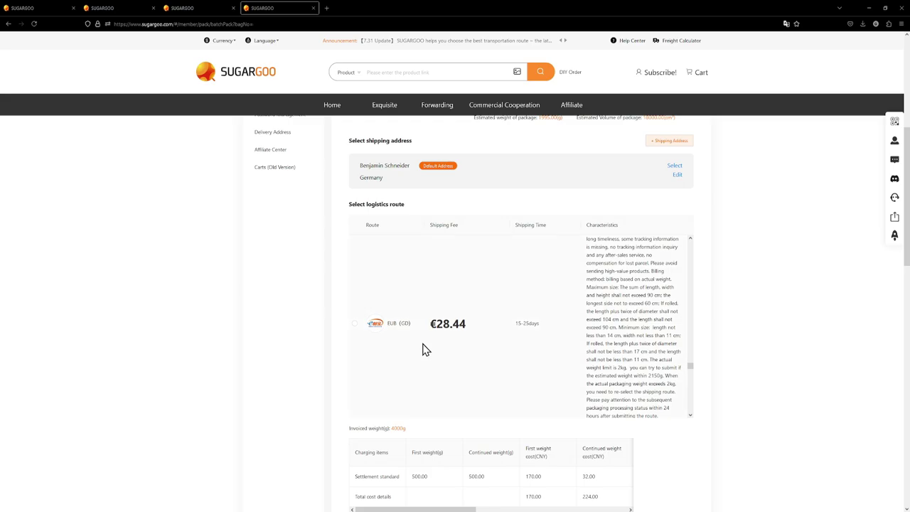
{"action": "scroll", "coordinate": [468, 344], "scroll_direction": "up", "scroll_amount": 1}
{"action": "scroll", "coordinate": [467, 339], "scroll_direction": "up", "scroll_amount": 2}
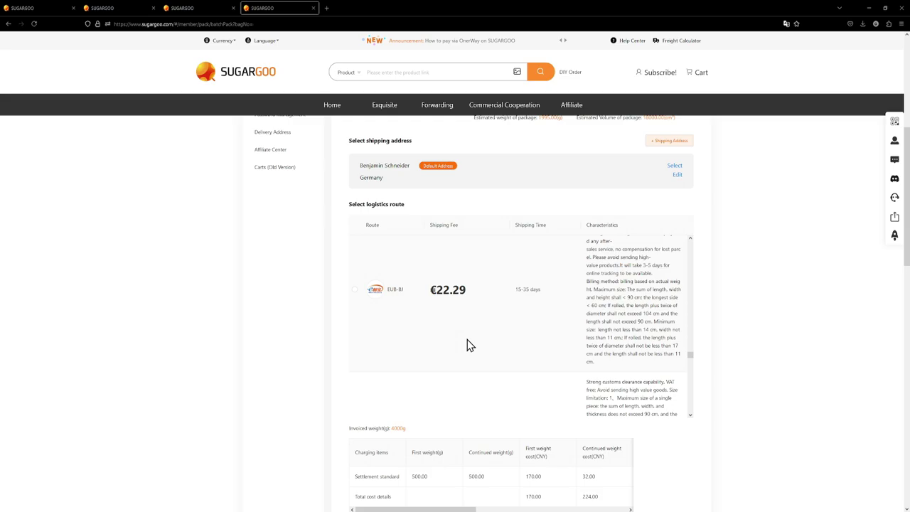
Step: Recheck the EUB(Railway) and EMS-NB fees and delivery times against the selected FEDEX(HK) route
{"action": "scroll", "coordinate": [467, 345], "scroll_direction": "down", "scroll_amount": 3}
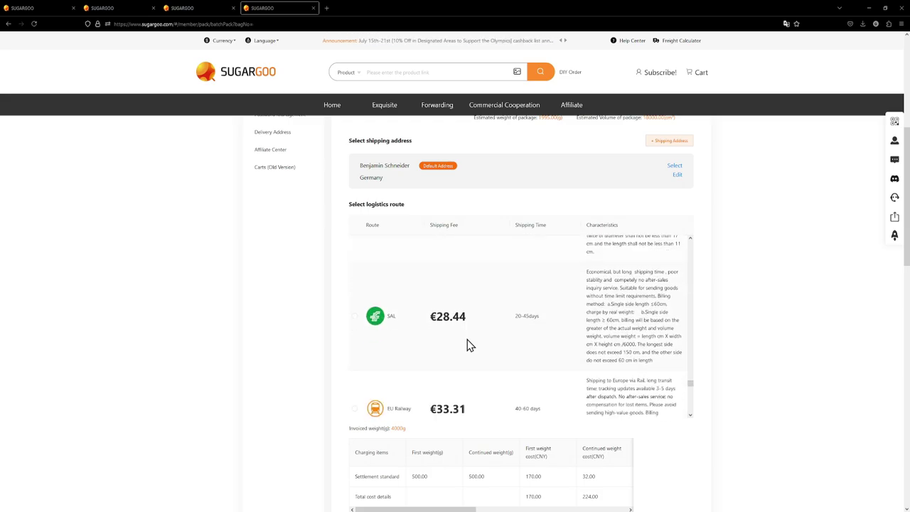
{"action": "scroll", "coordinate": [467, 339], "scroll_direction": "down", "scroll_amount": 4}
{"action": "scroll", "coordinate": [467, 339], "scroll_direction": "up", "scroll_amount": 1}
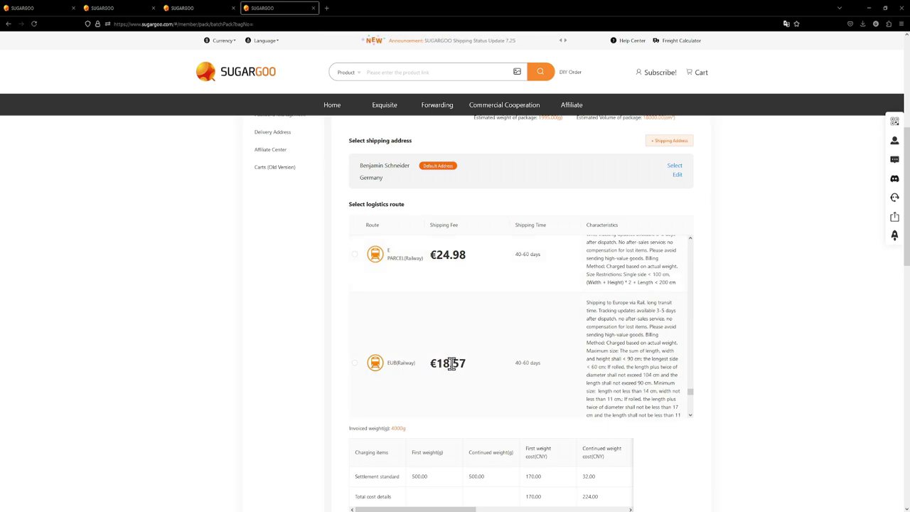
{"action": "scroll", "coordinate": [534, 361], "scroll_direction": "down", "scroll_amount": 5}
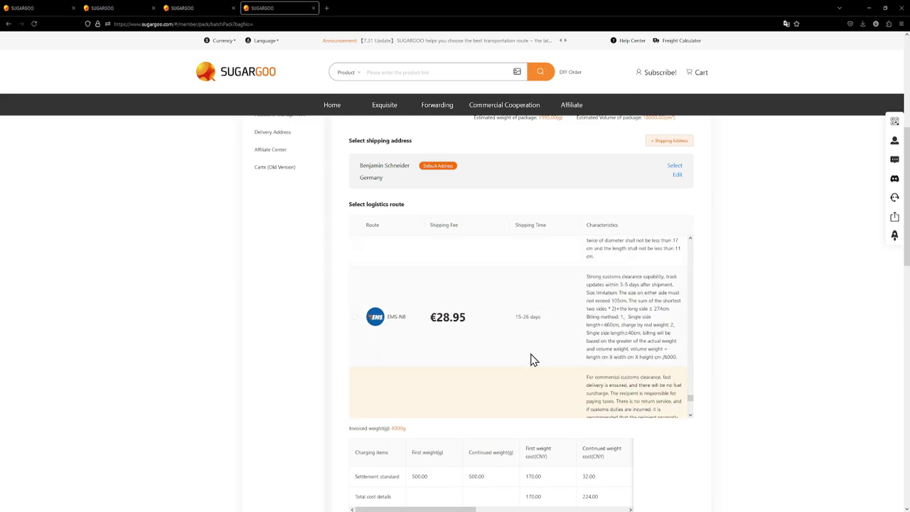
{"action": "scroll", "coordinate": [534, 361], "scroll_direction": "up", "scroll_amount": 1}
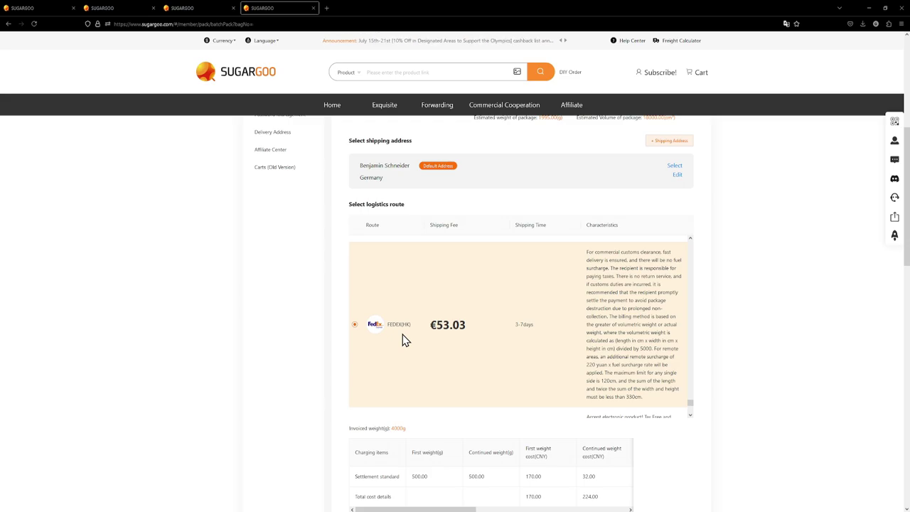
{"action": "scroll", "coordinate": [424, 339], "scroll_direction": "down", "scroll_amount": 2}
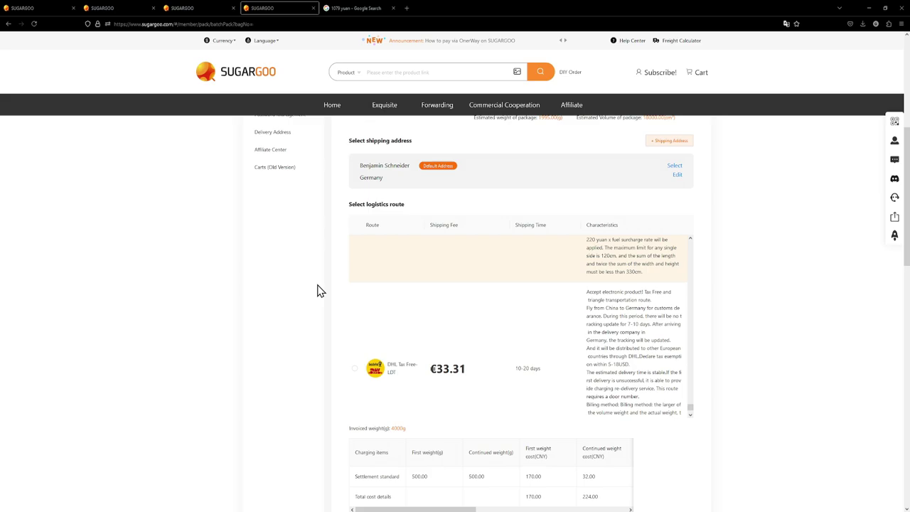
{"action": "scroll", "coordinate": [432, 296], "scroll_direction": "up", "scroll_amount": 2}
Step: Examine the FEDEX(HK) route's cost details, upper weight limit, longest length limit and after-sales service description
{"action": "scroll", "coordinate": [302, 325], "scroll_direction": "down", "scroll_amount": 2}
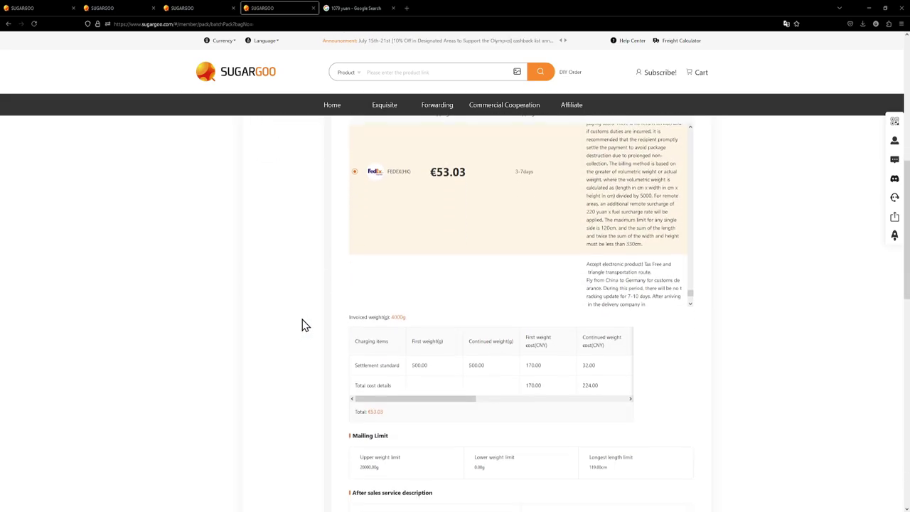
{"action": "scroll", "coordinate": [298, 321], "scroll_direction": "down", "scroll_amount": 3}
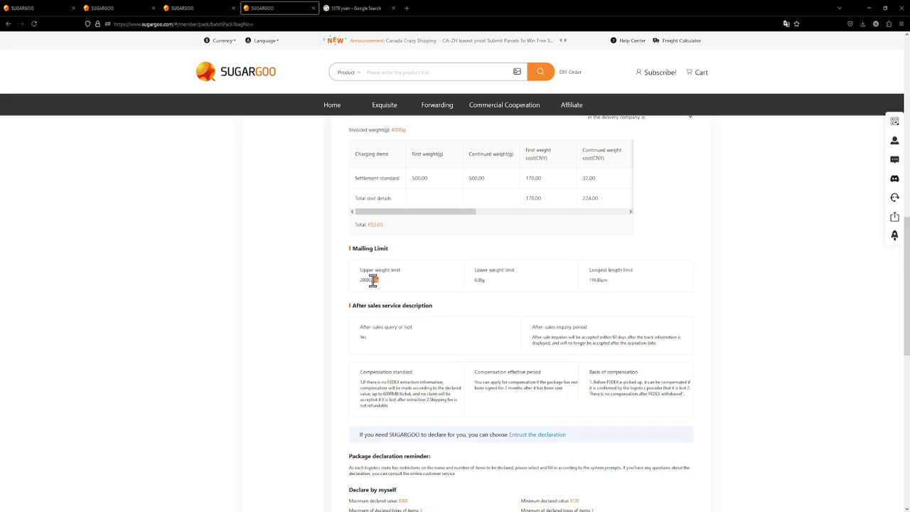
{"action": "left_click_drag", "start_coordinate": [373, 281], "coordinate": [362, 281]}
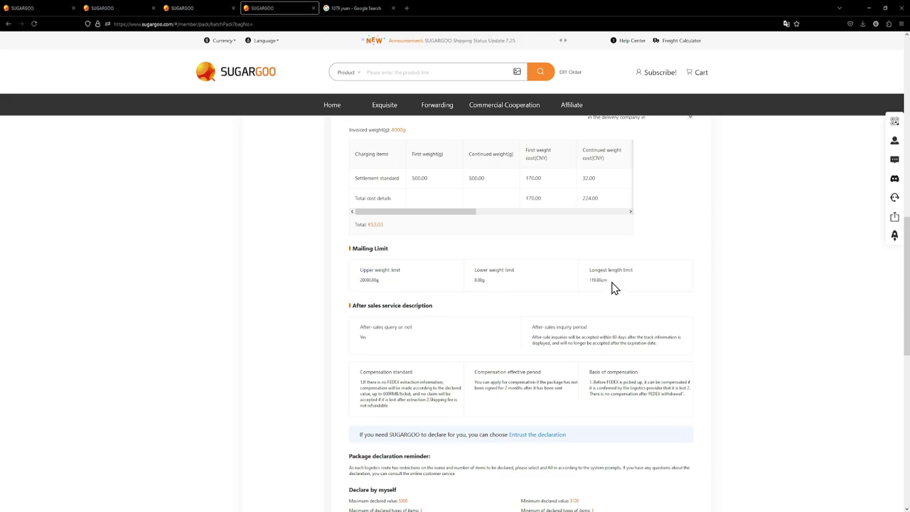
{"action": "left_click_drag", "start_coordinate": [611, 282], "coordinate": [582, 279]}
{"action": "left_click", "coordinate": [643, 292]}
{"action": "scroll", "coordinate": [632, 292], "scroll_direction": "down", "scroll_amount": 2}
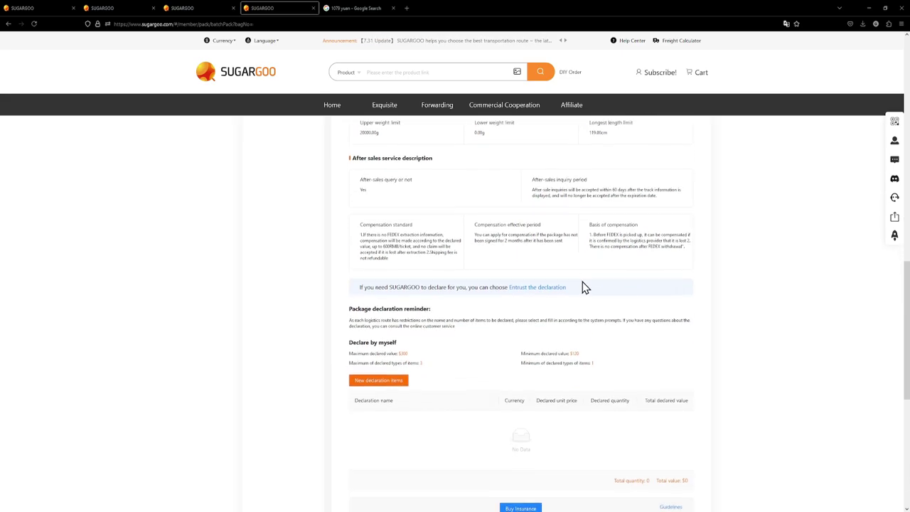
Step: Entrust the parcel's customs declaration to SUGARGOO and confirm that choice
{"action": "scroll", "coordinate": [398, 396], "scroll_direction": "down", "scroll_amount": 1}
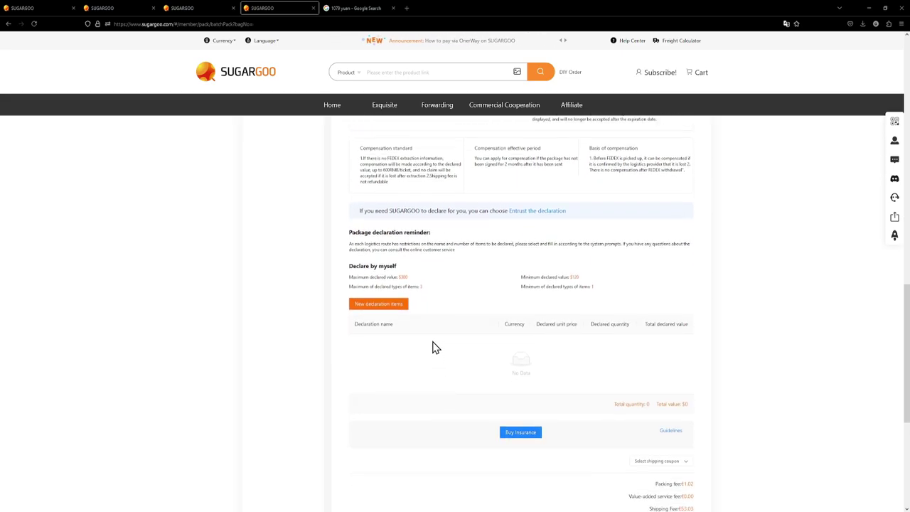
{"action": "left_click", "coordinate": [536, 213]}
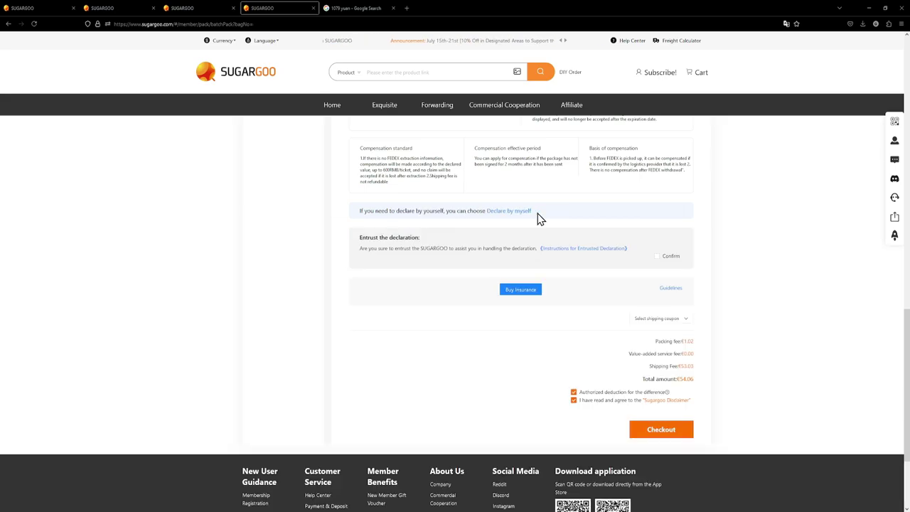
{"action": "left_click", "coordinate": [663, 257]}
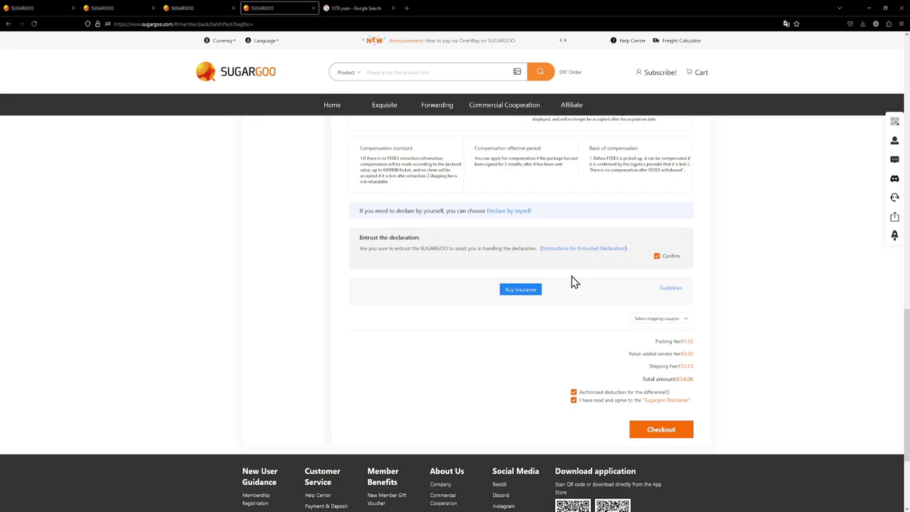
Step: Buy insurance for the parcel with an insured amount of €138, based on the open euro conversion of 1079 yuan
{"action": "left_click", "coordinate": [508, 292]}
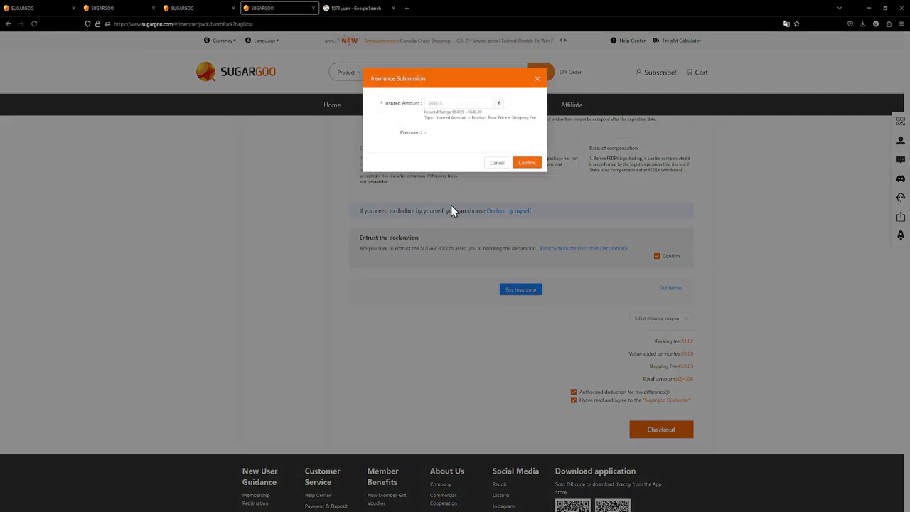
{"action": "left_click", "coordinate": [444, 102]}
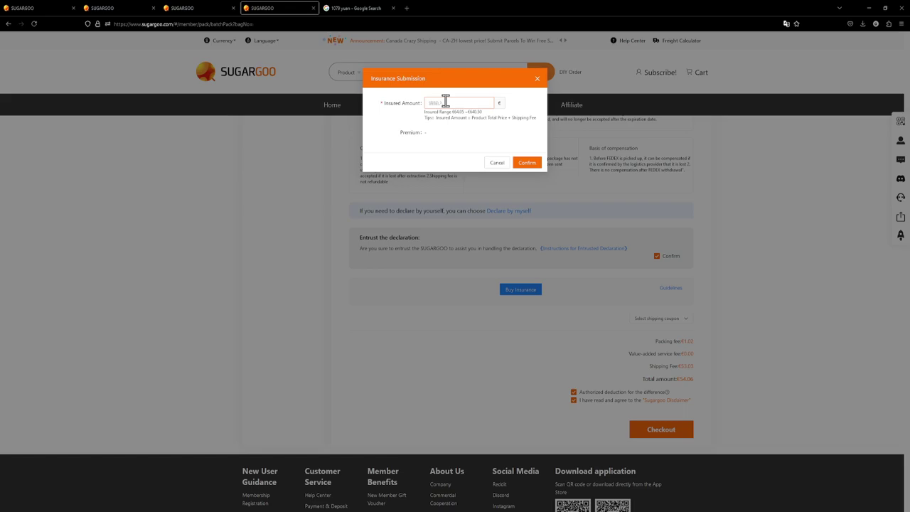
{"action": "left_click", "coordinate": [348, 12]}
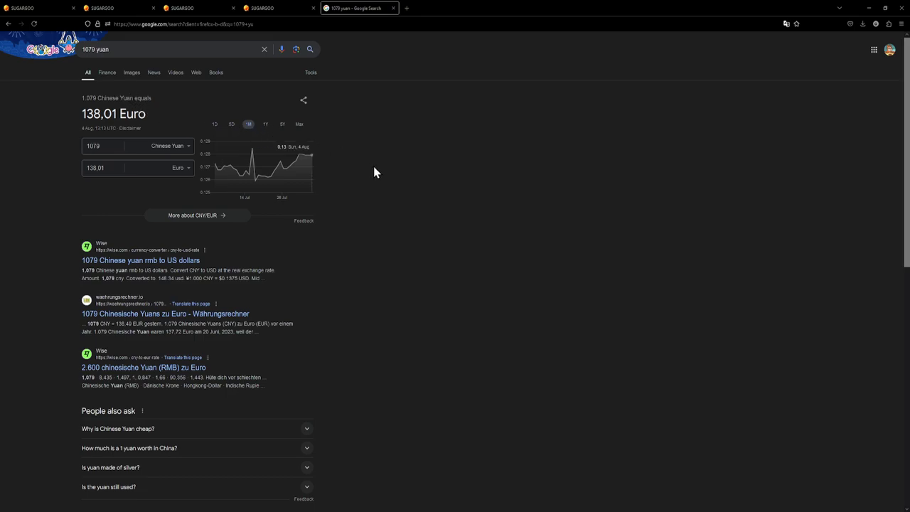
{"action": "left_click_drag", "start_coordinate": [83, 113], "coordinate": [100, 113]}
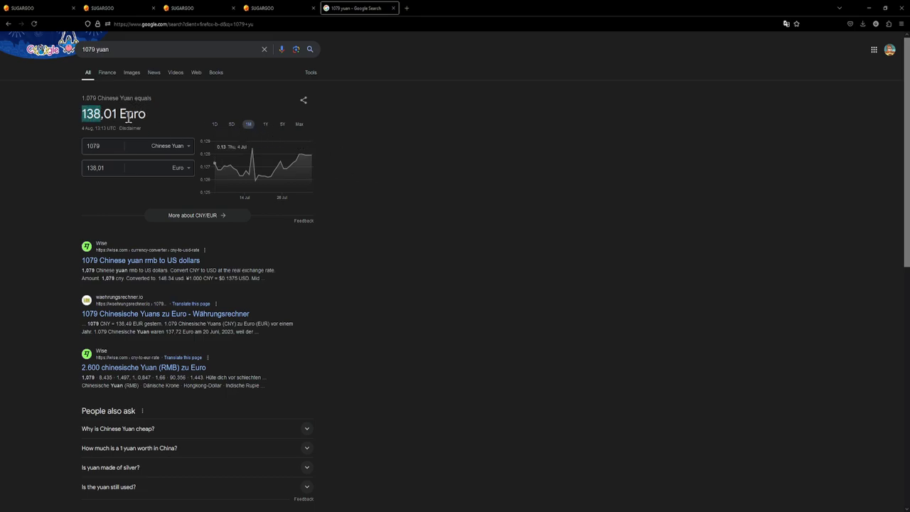
{"action": "left_click", "coordinate": [282, 8]}
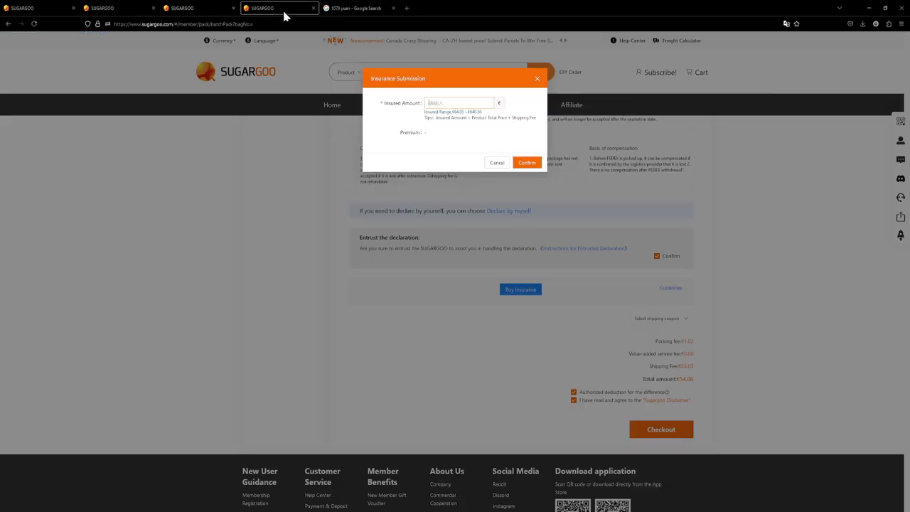
{"action": "left_click", "coordinate": [446, 103]}
{"action": "type", "text": "138"}
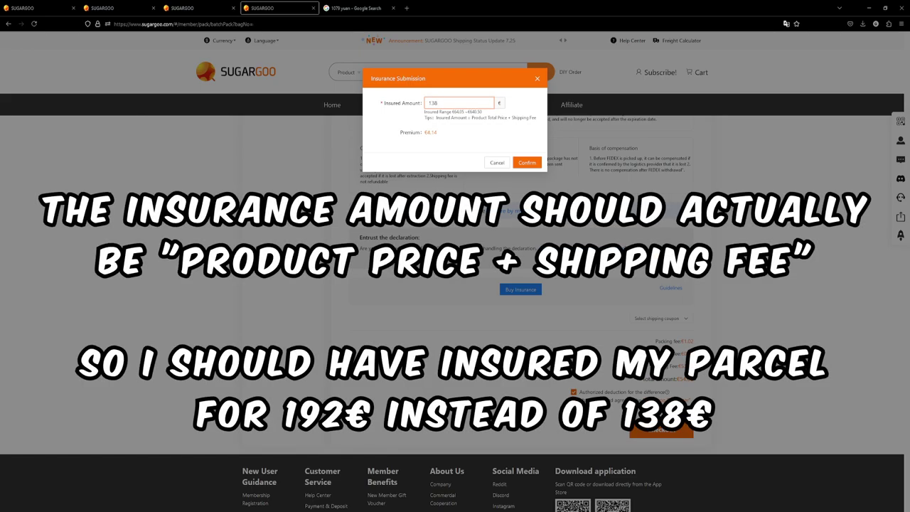
{"action": "left_click", "coordinate": [435, 133]}
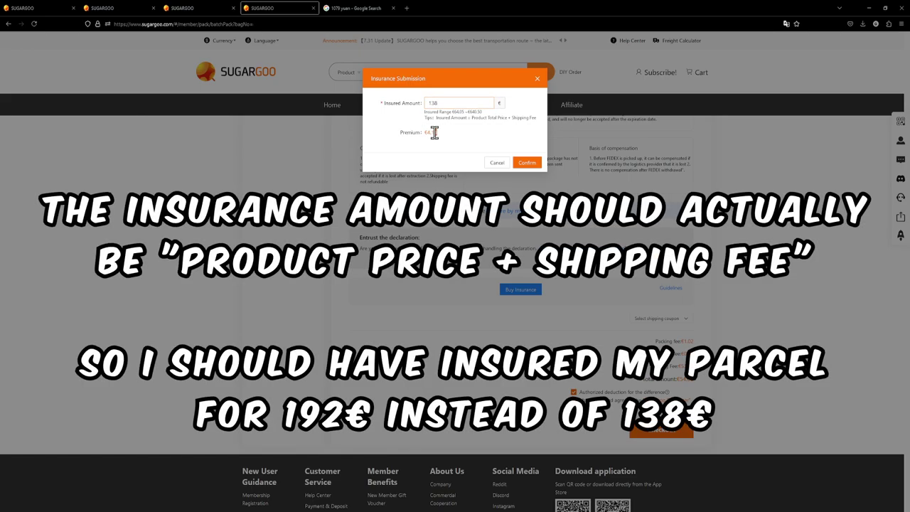
{"action": "left_click", "coordinate": [526, 163]}
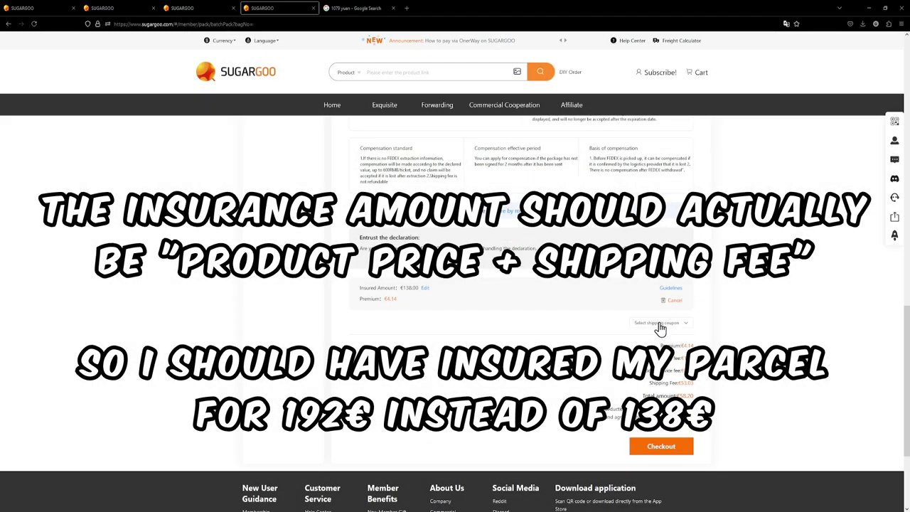
Step: Check the shipping coupons without applying one, and check out the parcel
{"action": "left_click", "coordinate": [659, 325]}
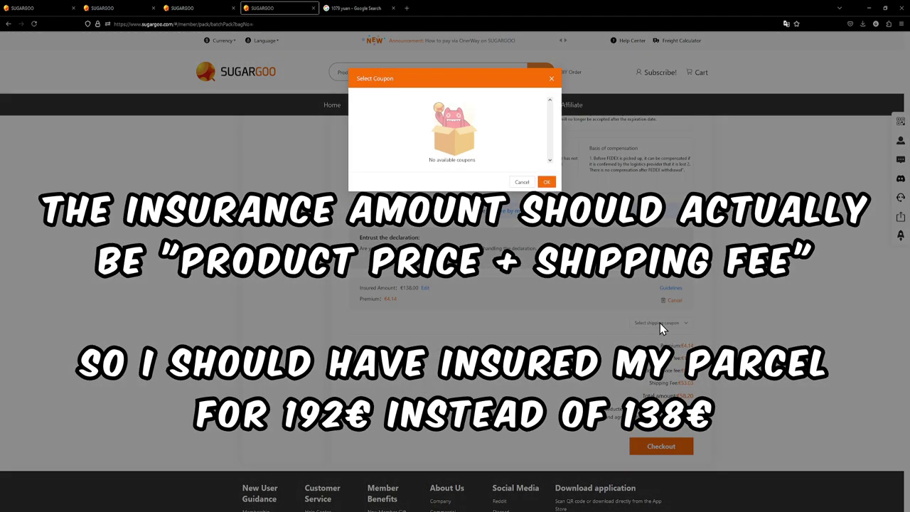
{"action": "left_click", "coordinate": [518, 183]}
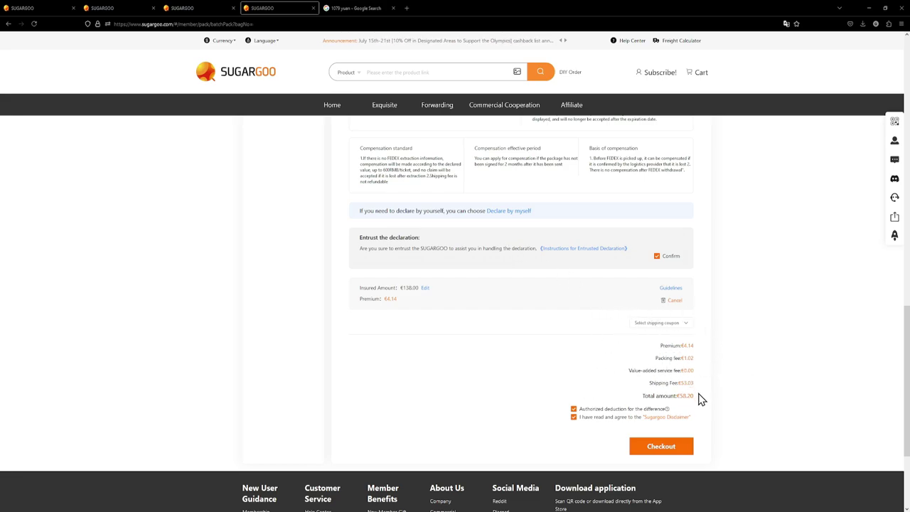
{"action": "left_click_drag", "start_coordinate": [698, 397], "coordinate": [680, 396]}
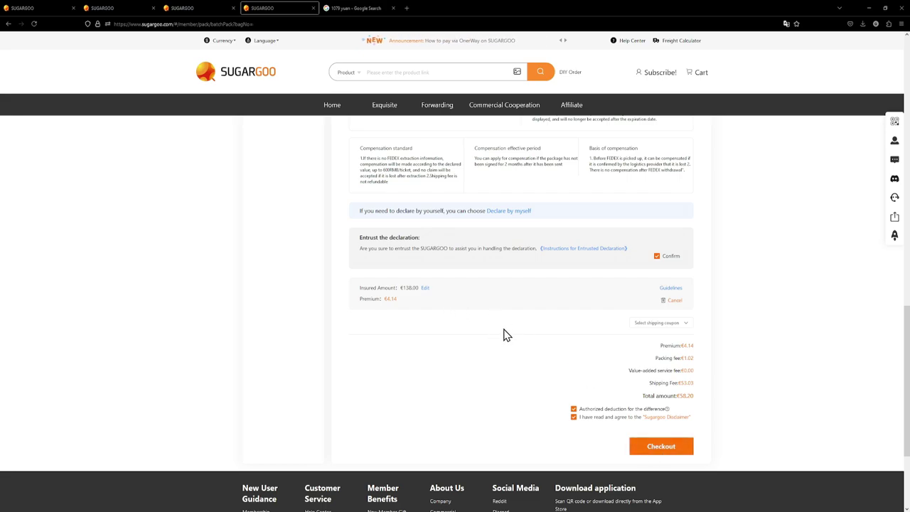
{"action": "left_click", "coordinate": [674, 447]}
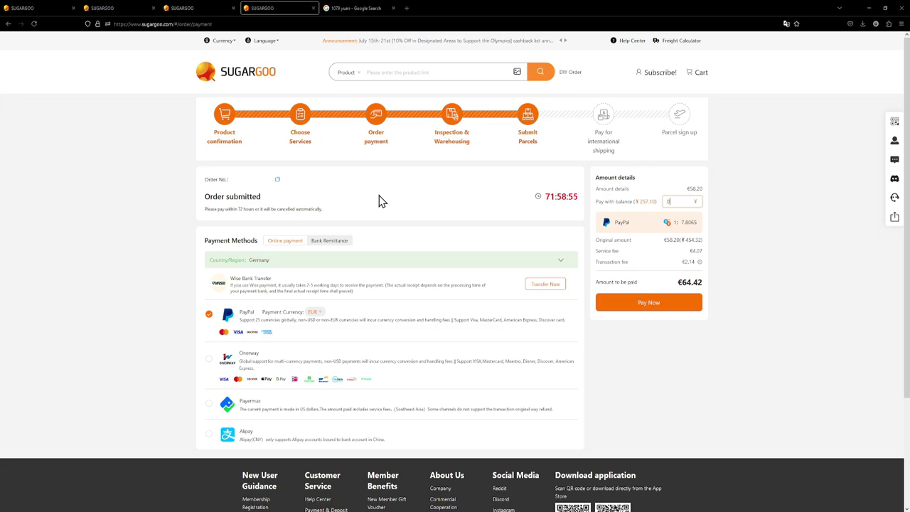
Step: Set the amount paid from the account balance to 257.10 yuan for the parcel order
{"action": "left_click", "coordinate": [644, 205]}
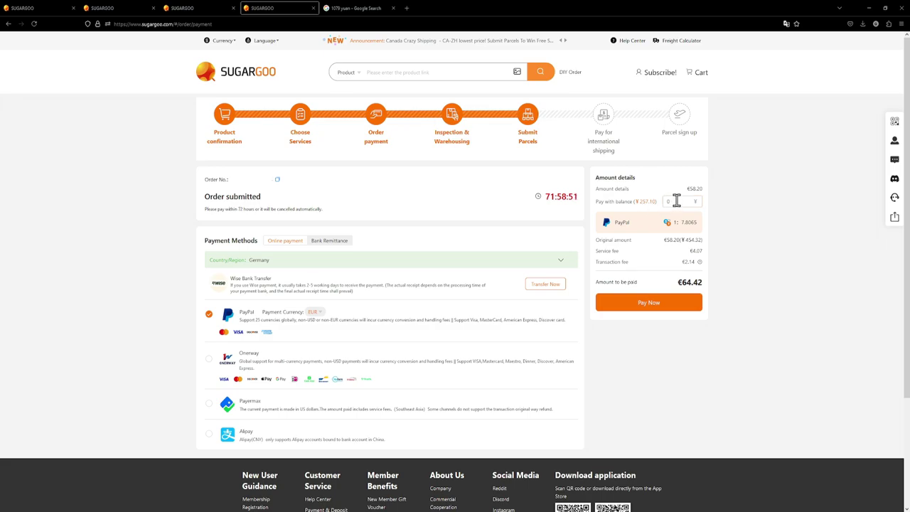
{"action": "left_click", "coordinate": [675, 201]}
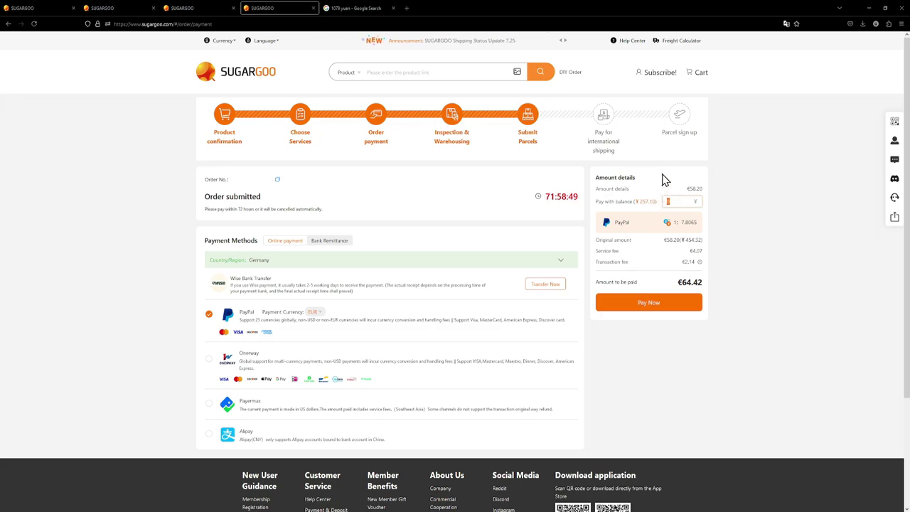
{"action": "type", "text": "257.1"}
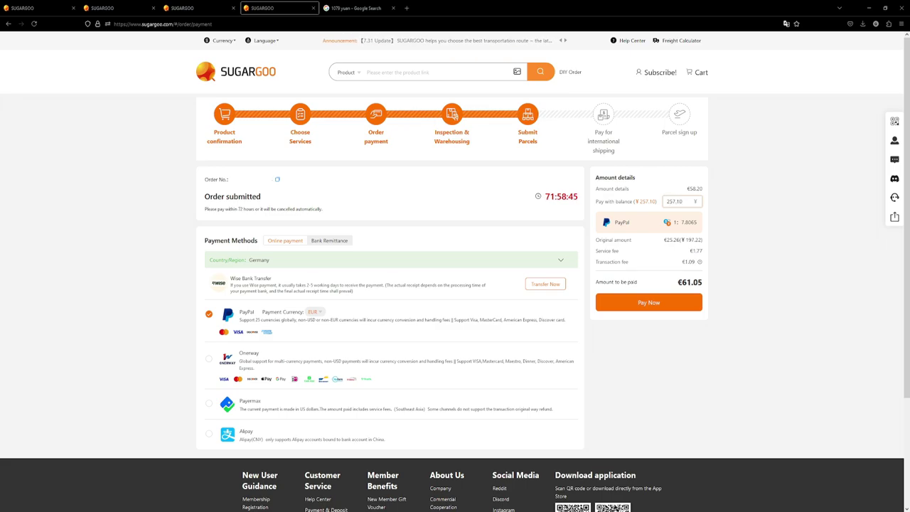
{"action": "left_click", "coordinate": [649, 205]}
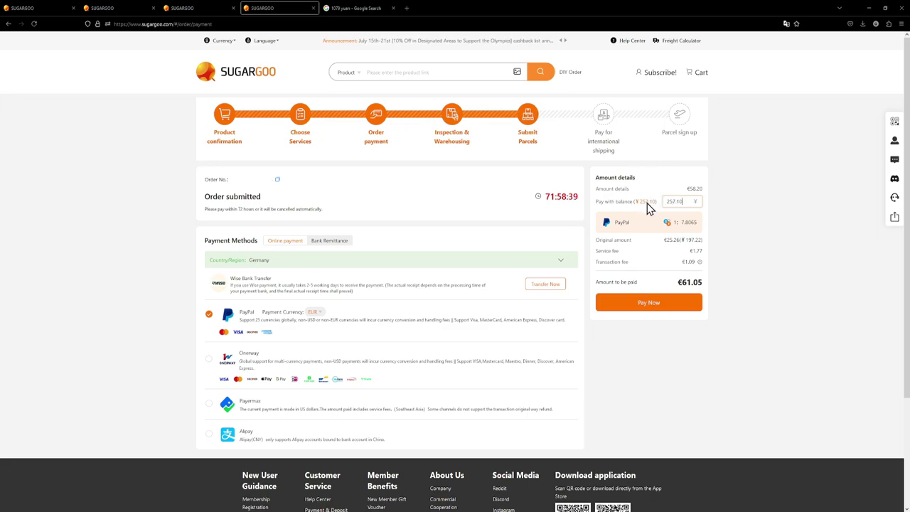
{"action": "left_click", "coordinate": [684, 202]}
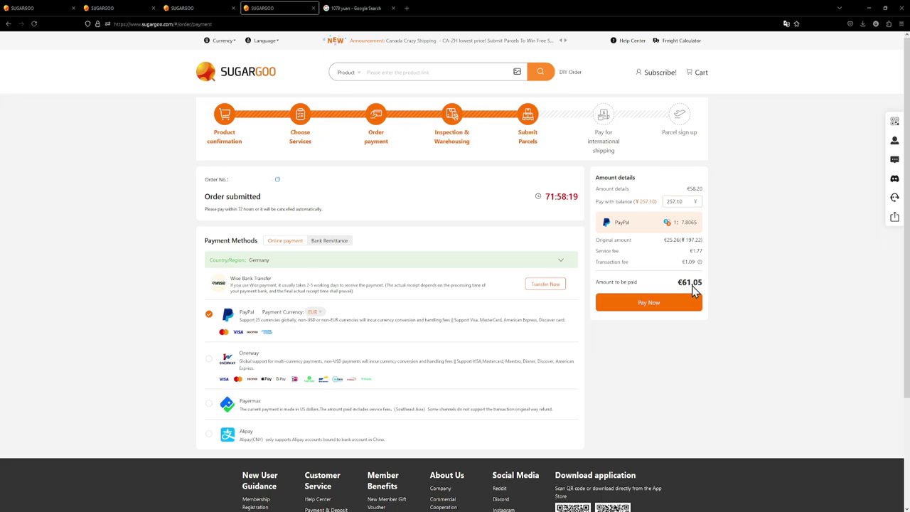
Step: Submit the parcel payment, authorize it with the saved payment password, and pay the remainder through PayPal from the preferred bank account
{"action": "left_click", "coordinate": [652, 303]}
{"action": "left_click", "coordinate": [426, 104]}
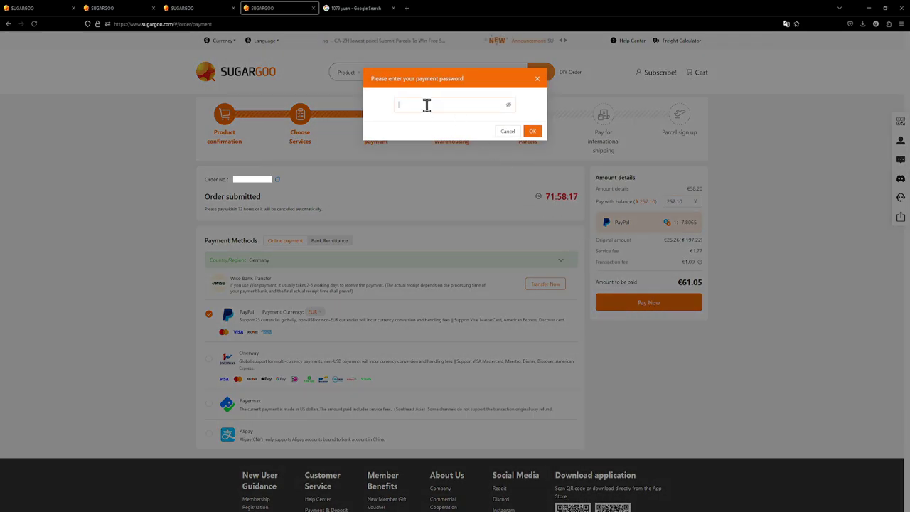
{"action": "left_click", "coordinate": [428, 123]}
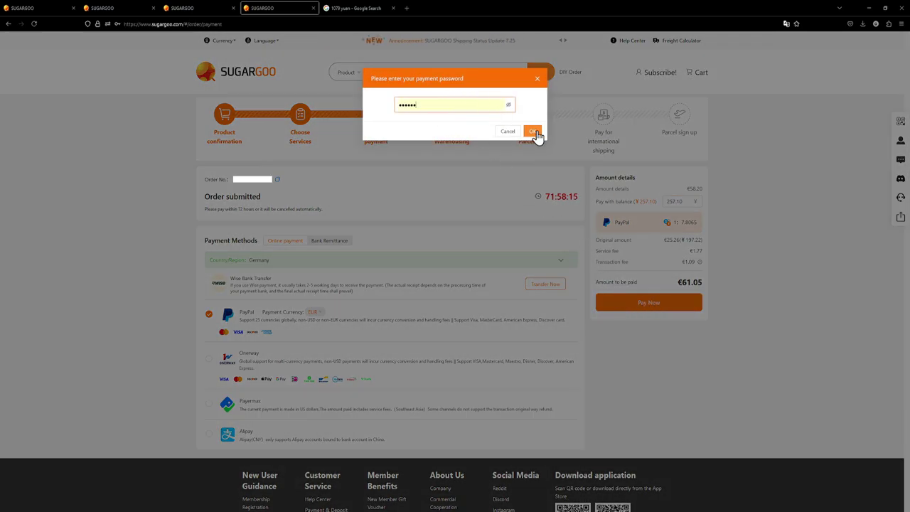
{"action": "left_click", "coordinate": [535, 132]}
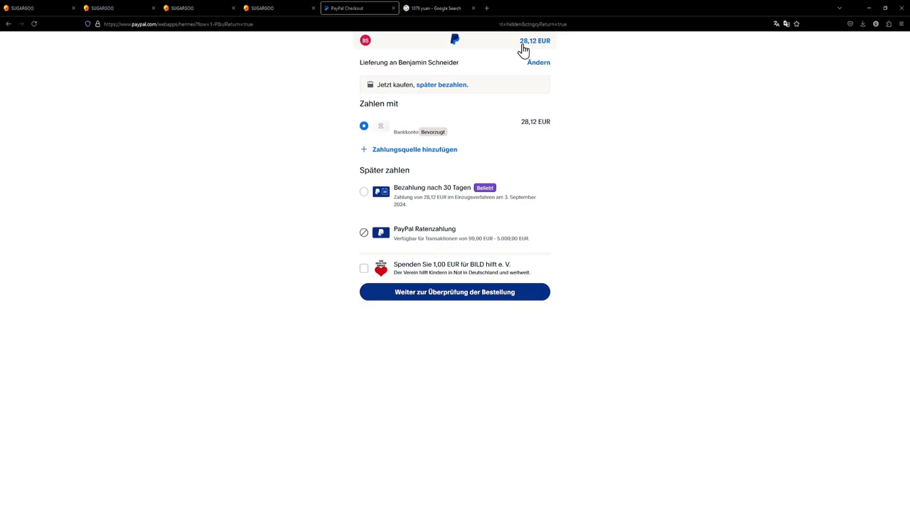
{"action": "left_click", "coordinate": [431, 292]}
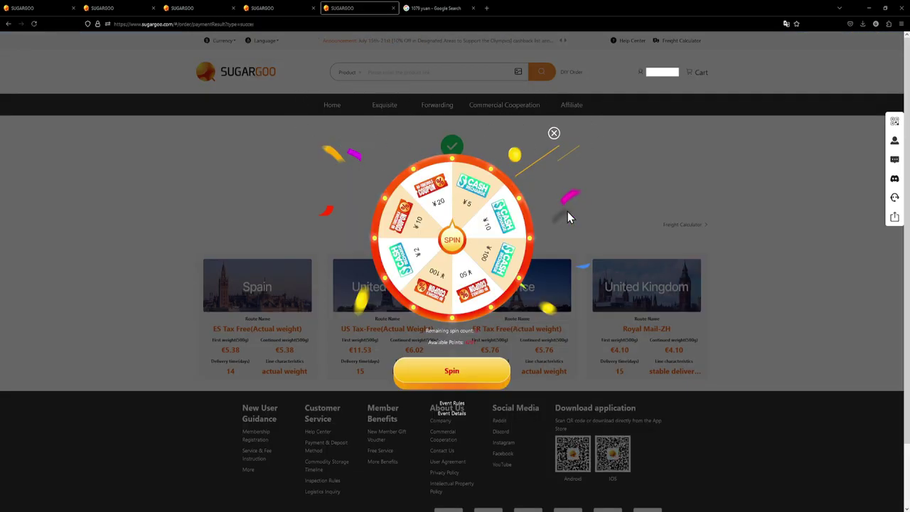
Step: Spin the prize wheel once, accept the prize and close the wheel
{"action": "left_click", "coordinate": [466, 374]}
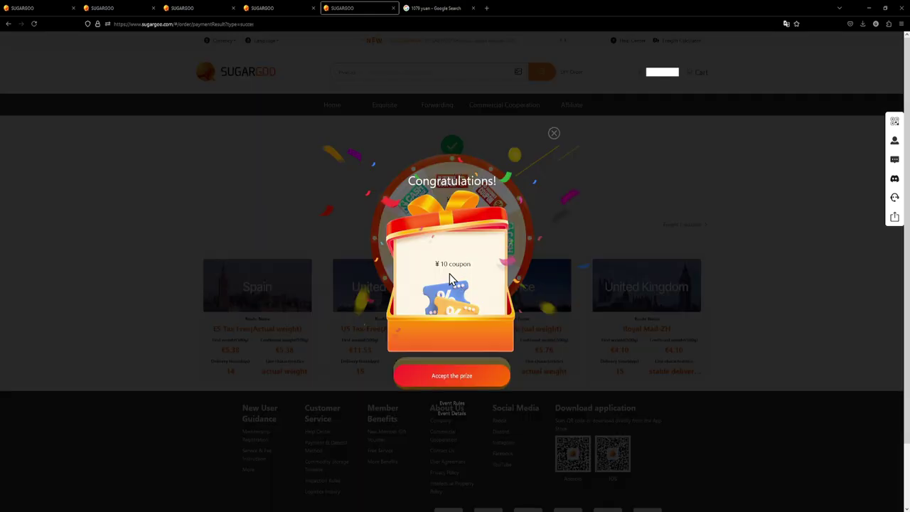
{"action": "left_click", "coordinate": [471, 380]}
{"action": "left_click", "coordinate": [553, 133]}
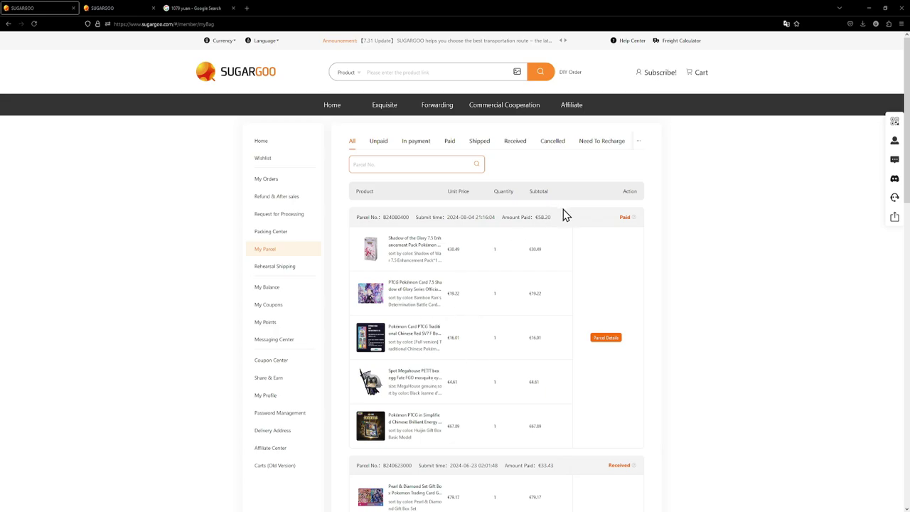
Step: Examine the paid parcel's details, including final freight, exact weight and volume, goods, declaration and logistics information, and return to the parcel list
{"action": "left_click", "coordinate": [605, 338]}
{"action": "left_click", "coordinate": [119, 10]}
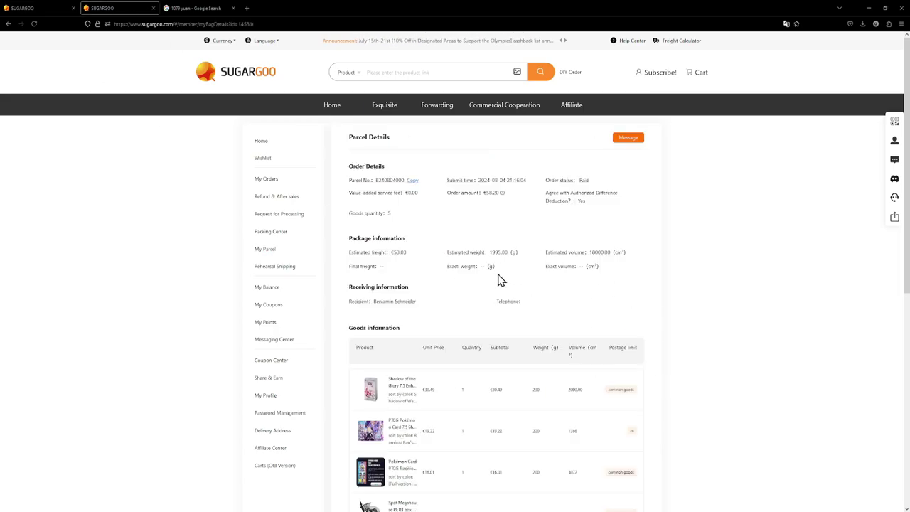
{"action": "scroll", "coordinate": [532, 341], "scroll_direction": "down", "scroll_amount": 1}
{"action": "scroll", "coordinate": [563, 306], "scroll_direction": "up", "scroll_amount": 1}
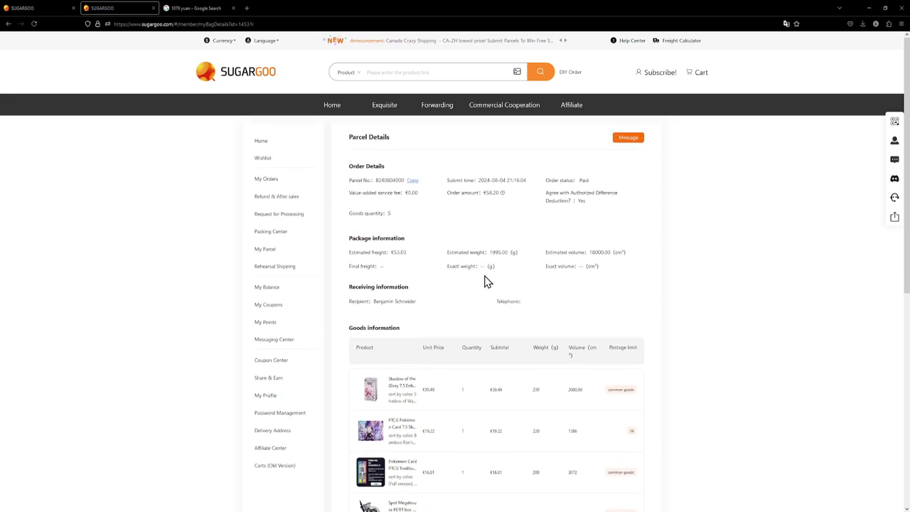
{"action": "left_click_drag", "start_coordinate": [348, 267], "coordinate": [484, 267]}
{"action": "left_click_drag", "start_coordinate": [545, 267], "coordinate": [599, 269]}
{"action": "left_click", "coordinate": [625, 272]}
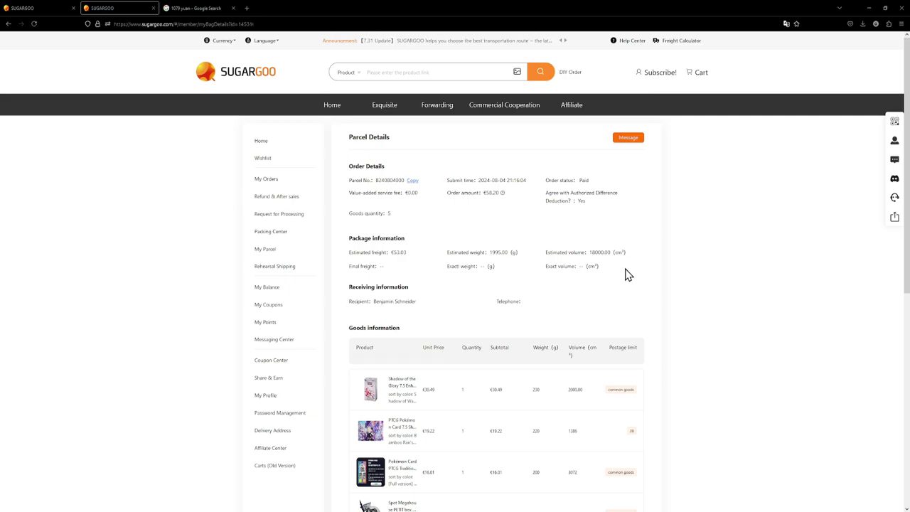
{"action": "scroll", "coordinate": [509, 249], "scroll_direction": "down", "scroll_amount": 3}
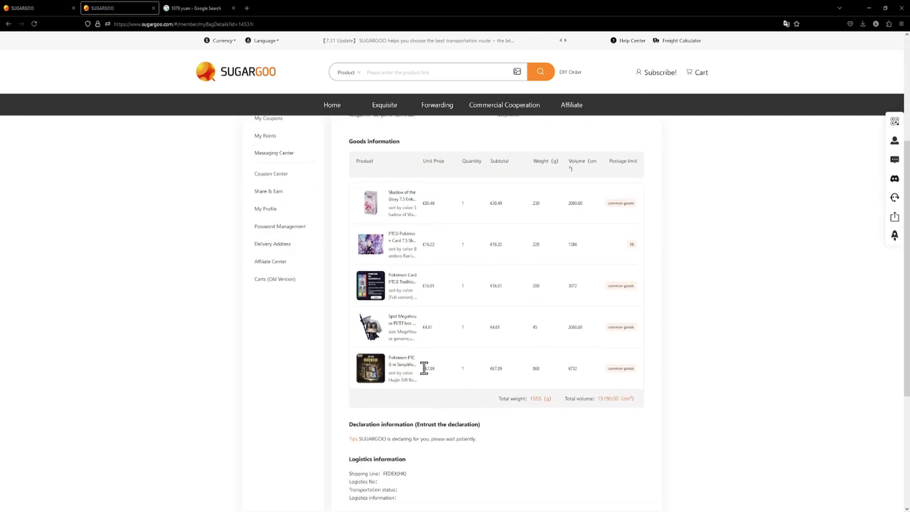
{"action": "scroll", "coordinate": [496, 284], "scroll_direction": "down", "scroll_amount": 1}
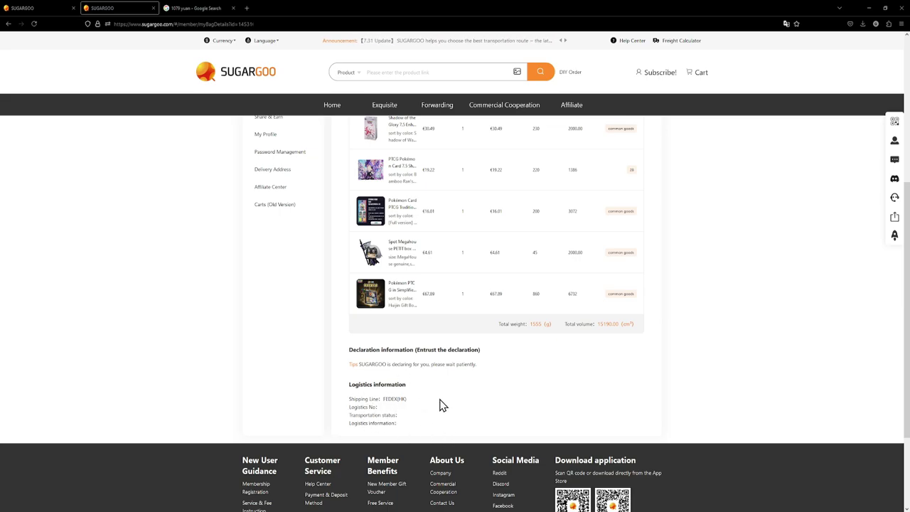
{"action": "scroll", "coordinate": [593, 378], "scroll_direction": "up", "scroll_amount": 10}
{"action": "key", "text": "alt+Left"}
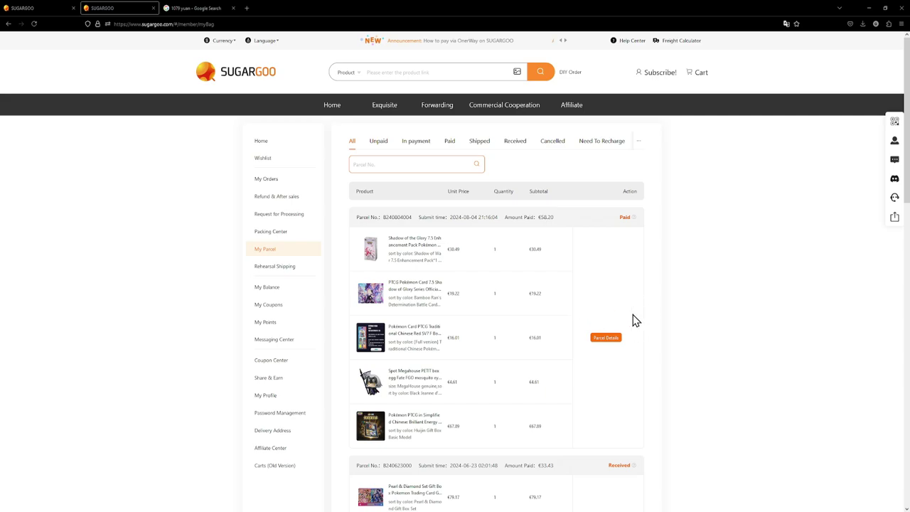
Step: Review the account's available points and the points required for the ¥50 and ¥100 no-threshold coupons, and return to the Sugargoo homepage
{"action": "left_click", "coordinate": [42, 8]}
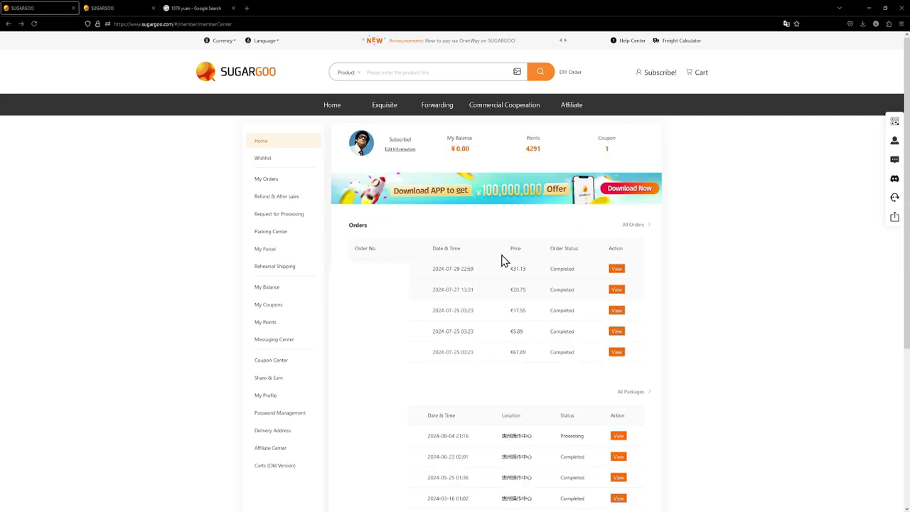
{"action": "left_click", "coordinate": [531, 151]}
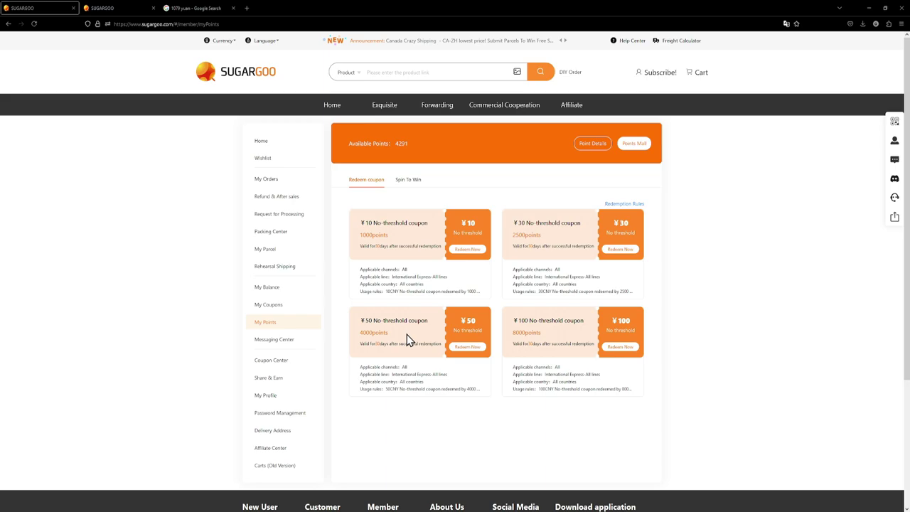
{"action": "left_click_drag", "start_coordinate": [390, 334], "coordinate": [364, 331]}
{"action": "left_click", "coordinate": [396, 342]}
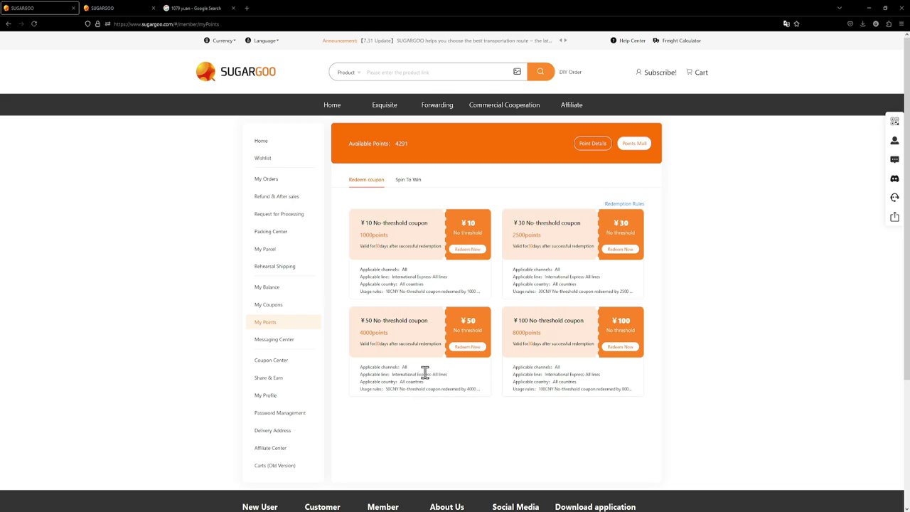
{"action": "left_click_drag", "start_coordinate": [543, 333], "coordinate": [514, 333]}
{"action": "left_click", "coordinate": [543, 333]}
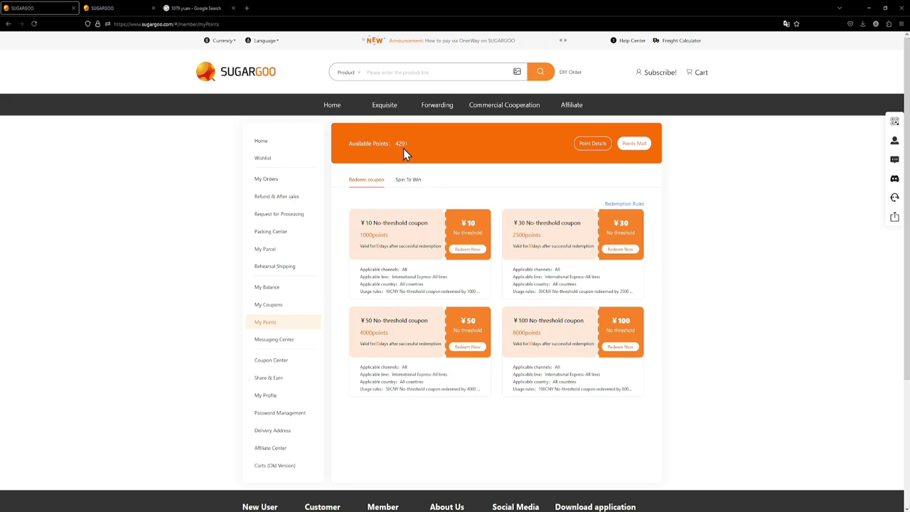
{"action": "key", "text": "ctrl+Tab"}
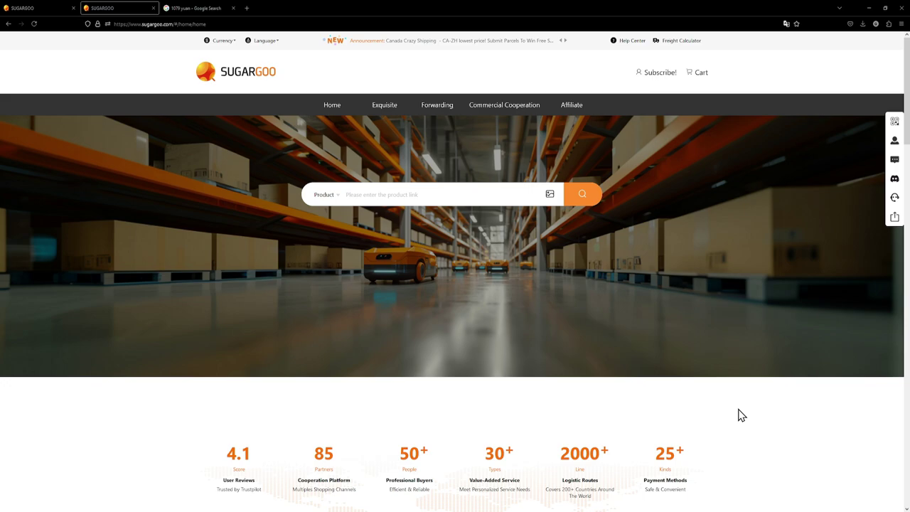